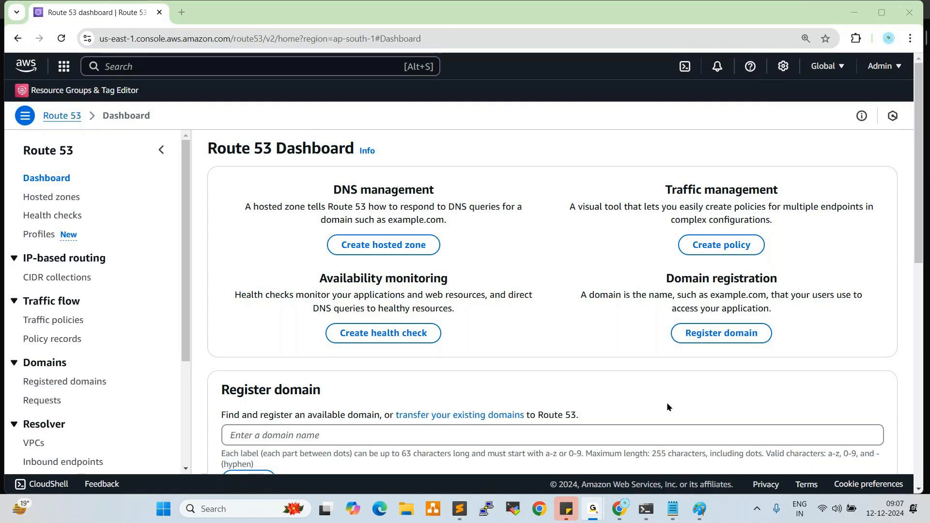
# - Bring Chrome to the front and sign out from the Admin account menu
pyautogui.moveTo(618, 515)
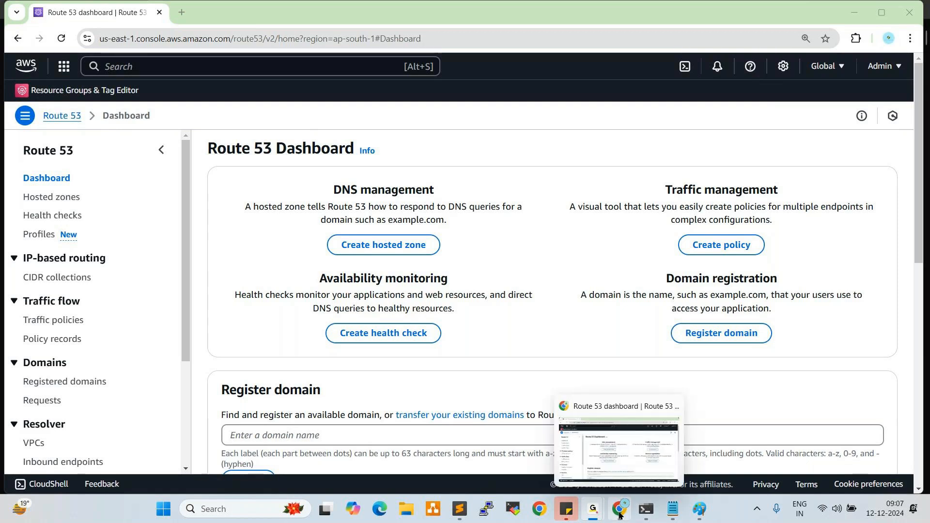
pyautogui.click(620, 513)
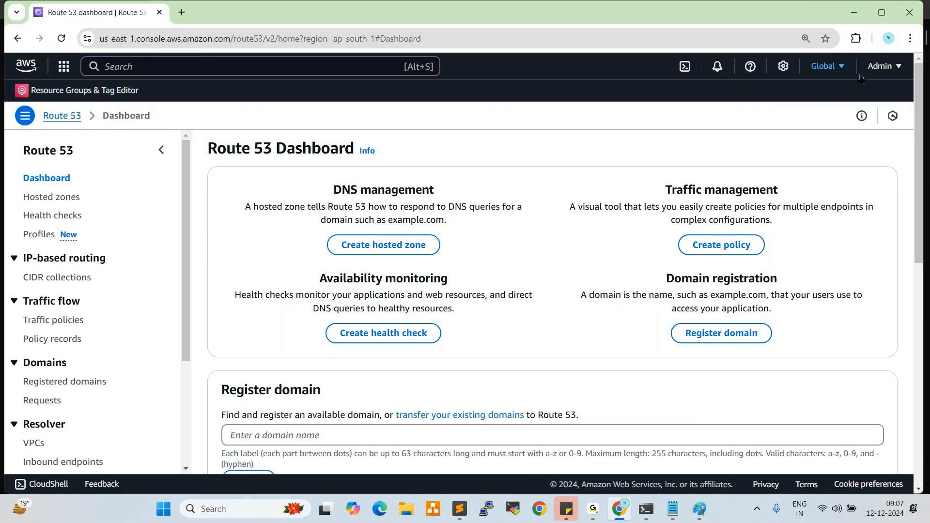
pyautogui.click(66, 69)
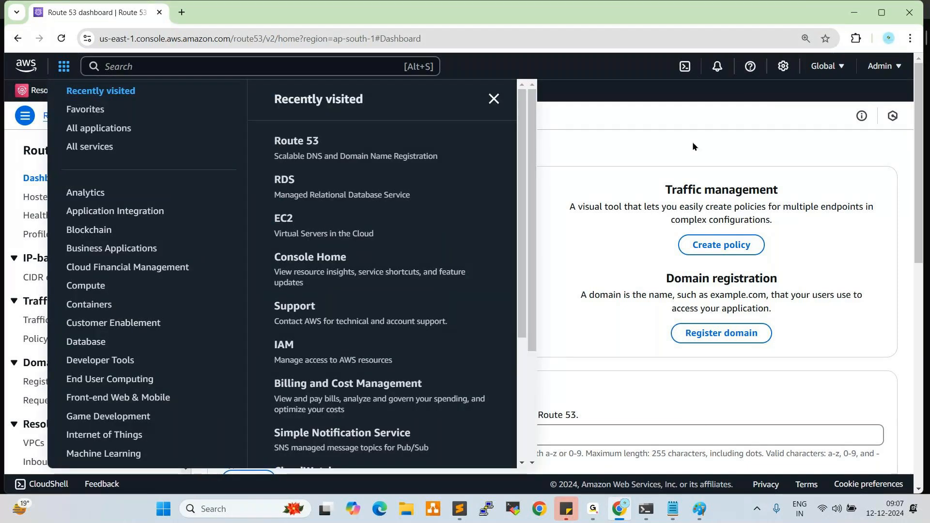
pyautogui.click(883, 66)
pyautogui.click(867, 264)
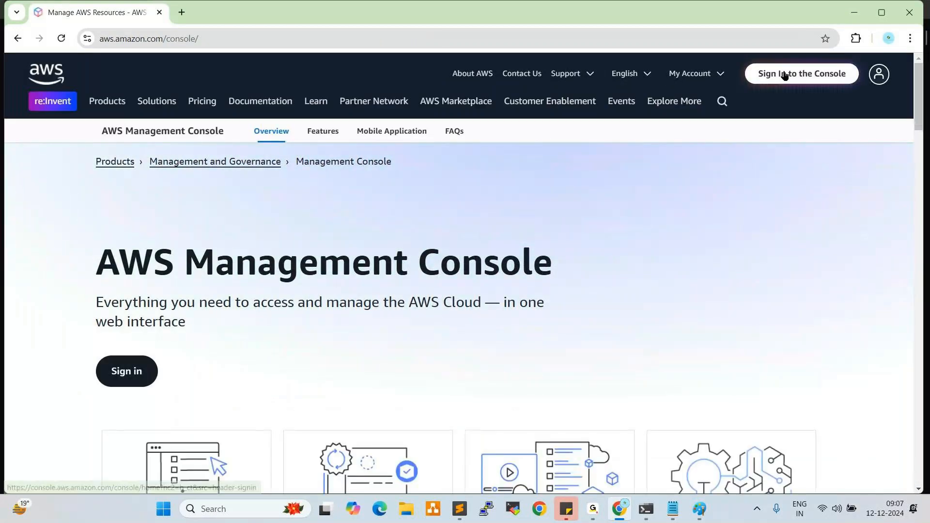
# - Attempt a root-user email sign-in with an MFA code; it ends with Authentication failed
pyautogui.click(779, 73)
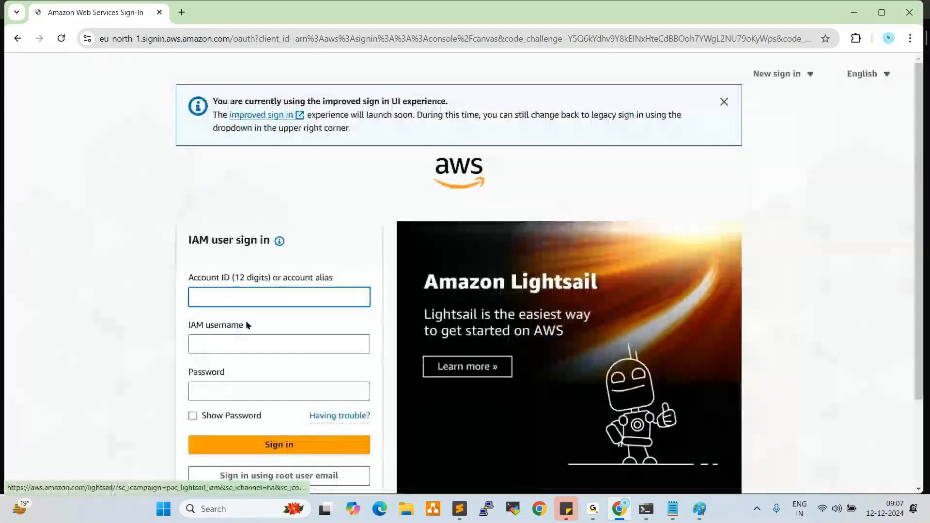
pyautogui.scroll(-3, 310, 373)
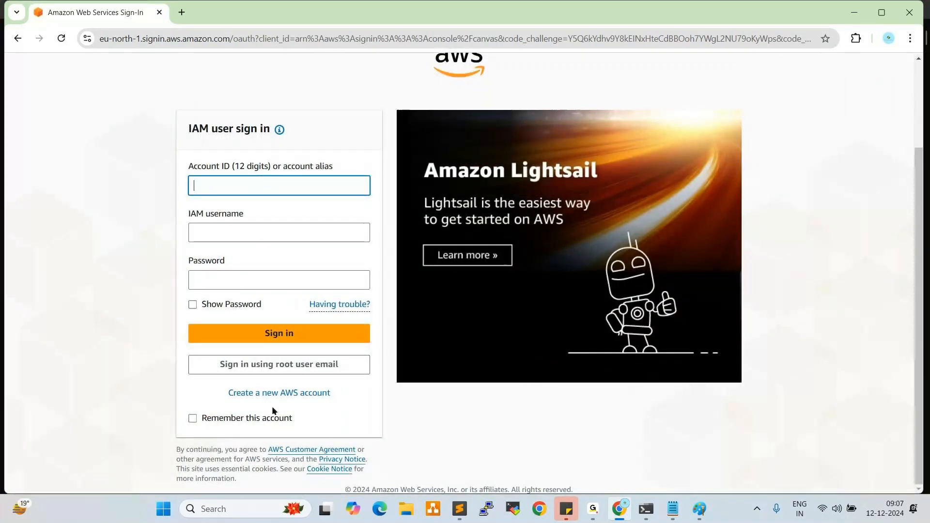
pyautogui.click(255, 369)
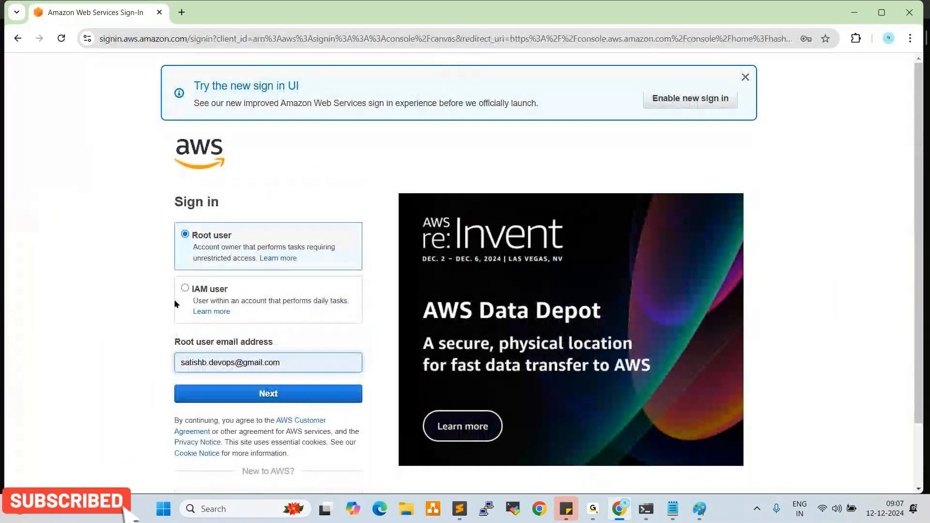
pyautogui.click(257, 395)
pyautogui.click(228, 304)
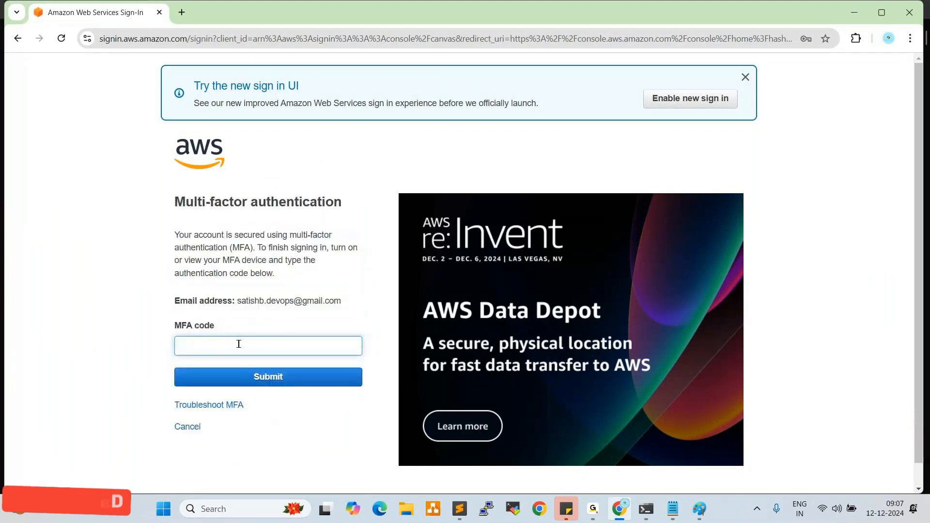
pyautogui.click(239, 344)
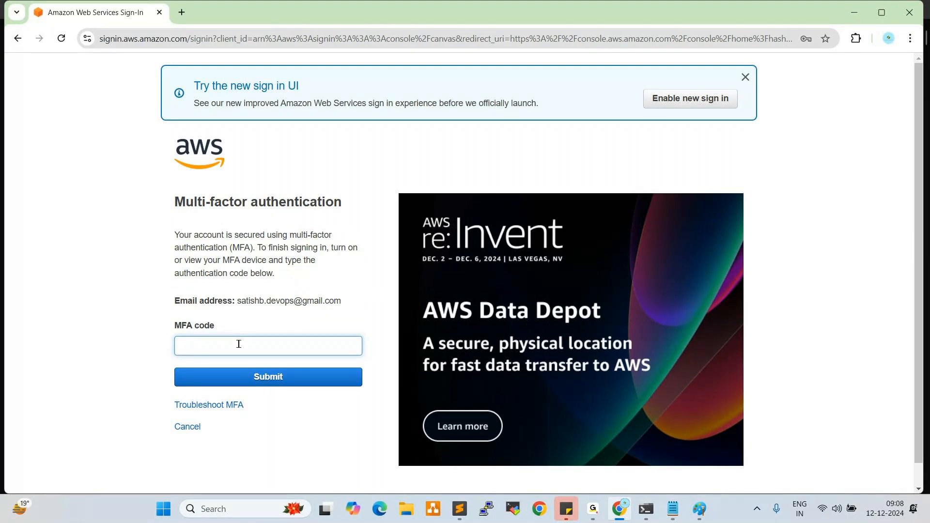
pyautogui.click(233, 382)
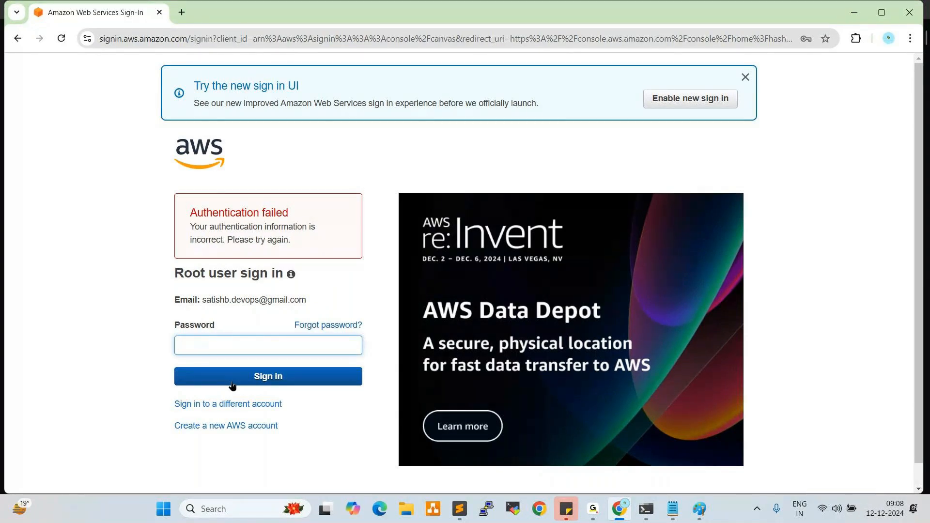
pyautogui.click(171, 42)
pyautogui.write('a')
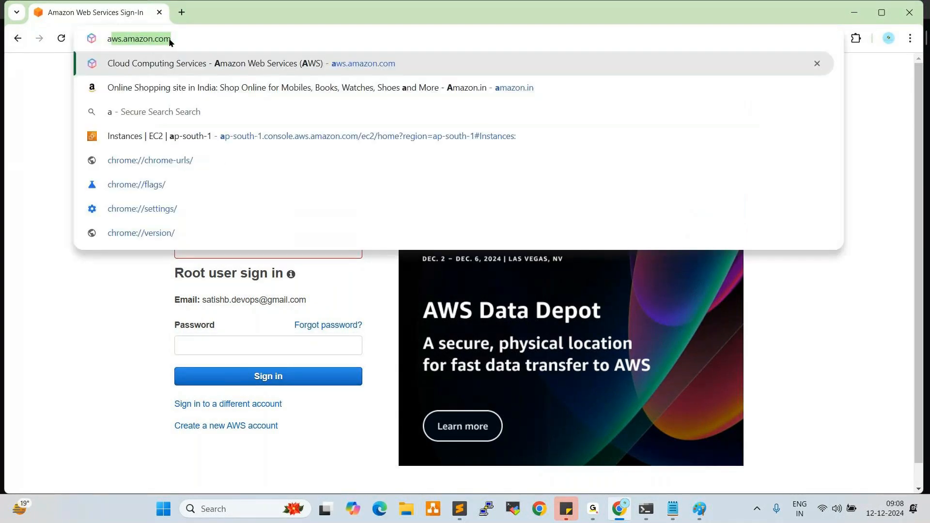
pyautogui.write('ws')
# - From aws.amazon.com, sign in as root user with a fresh MFA code, reaching Mumbai Console Home
pyautogui.press('Return')
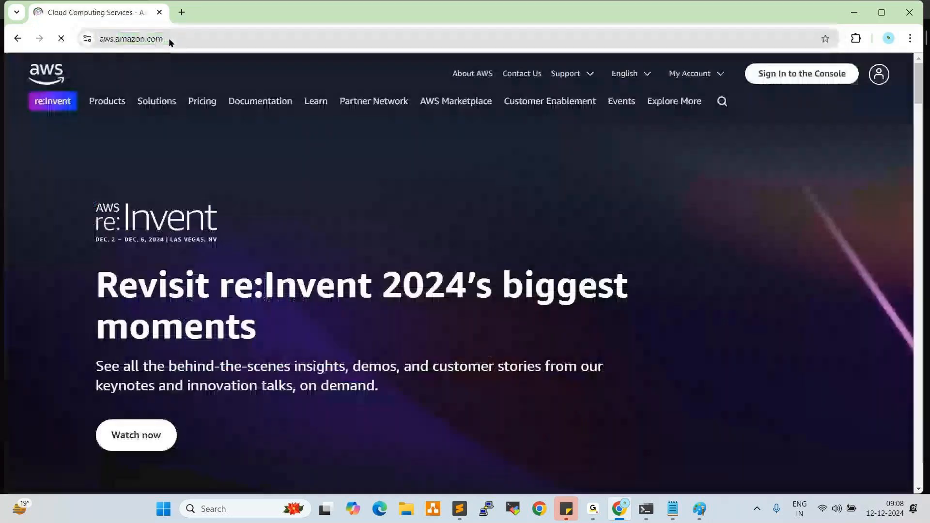
pyautogui.click(774, 75)
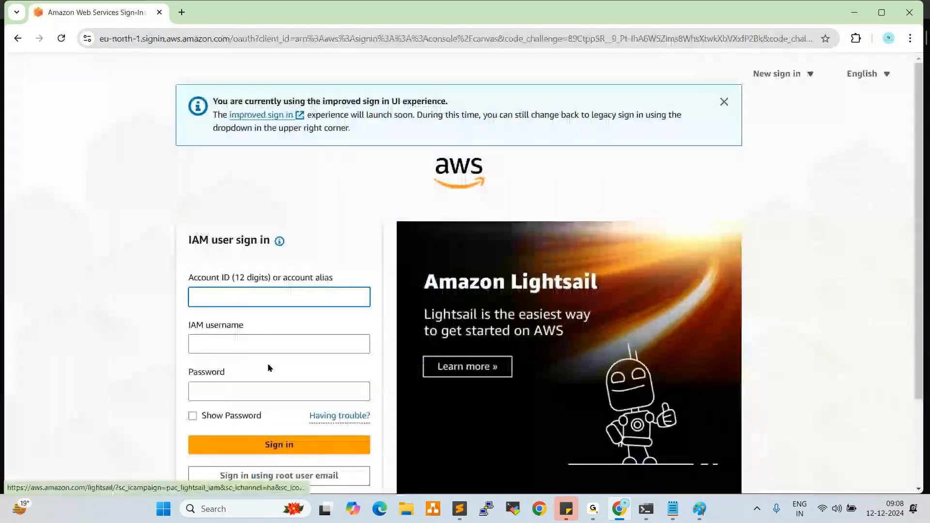
pyautogui.scroll(-2, 268, 366)
pyautogui.click(269, 363)
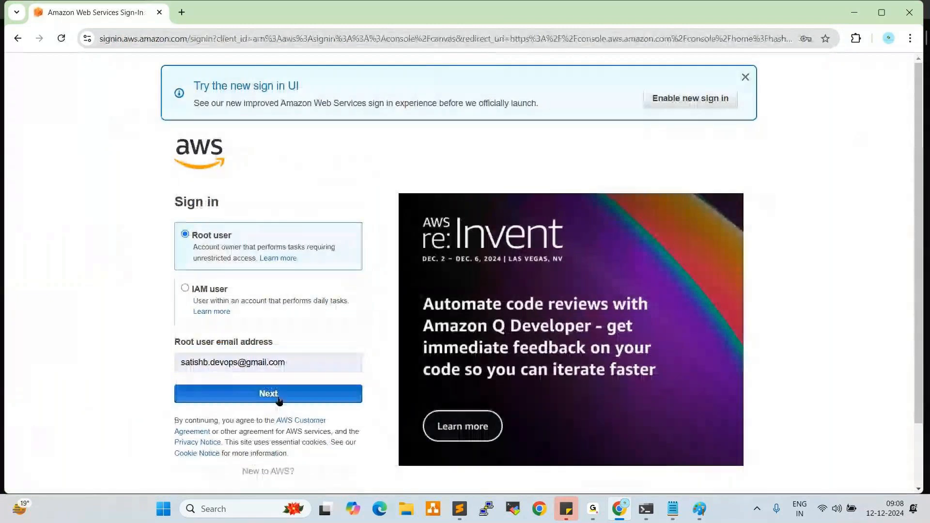
pyautogui.click(278, 400)
pyautogui.click(278, 305)
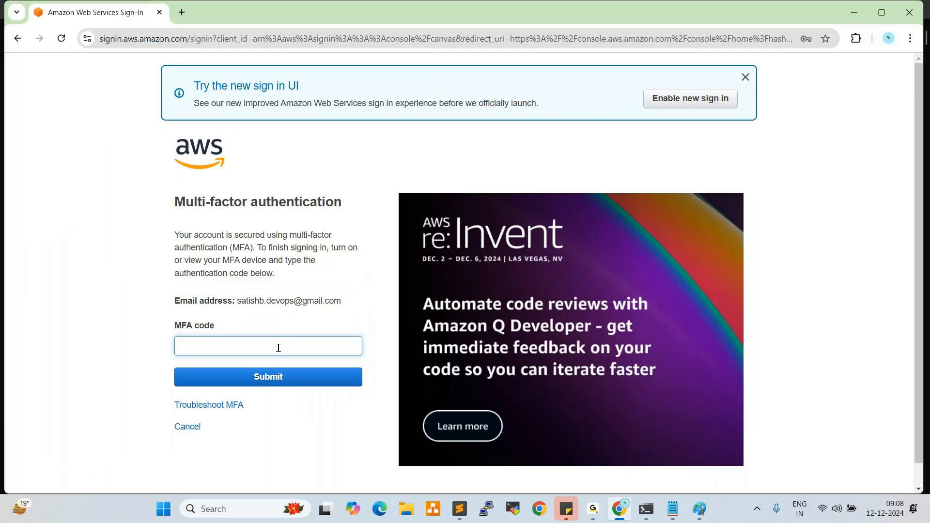
pyautogui.click(274, 377)
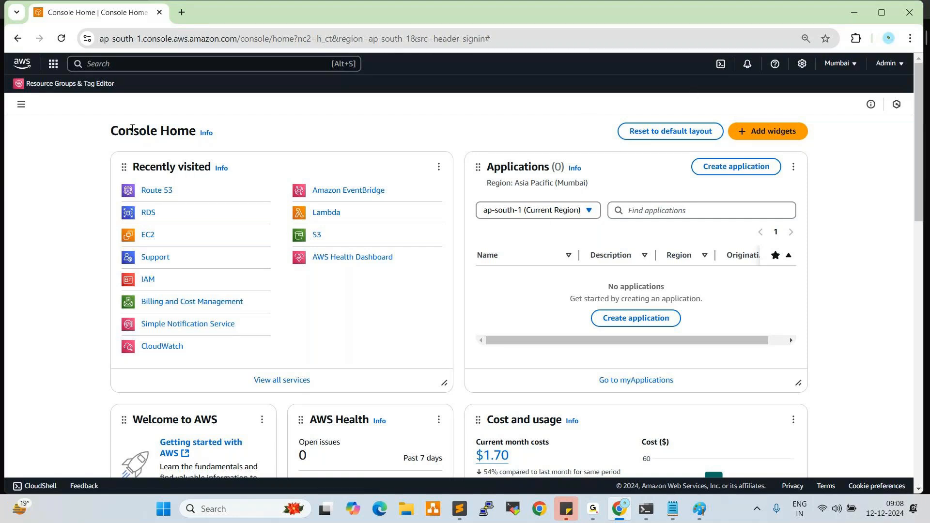
# - Glance at the Services and Admin menus, then open the region selector showing Mumbai
pyautogui.click(53, 63)
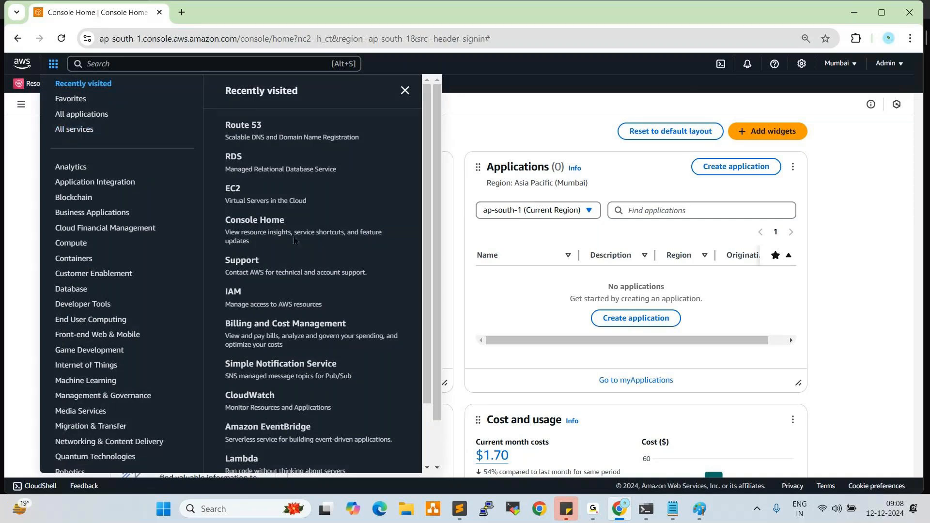
pyautogui.click(861, 113)
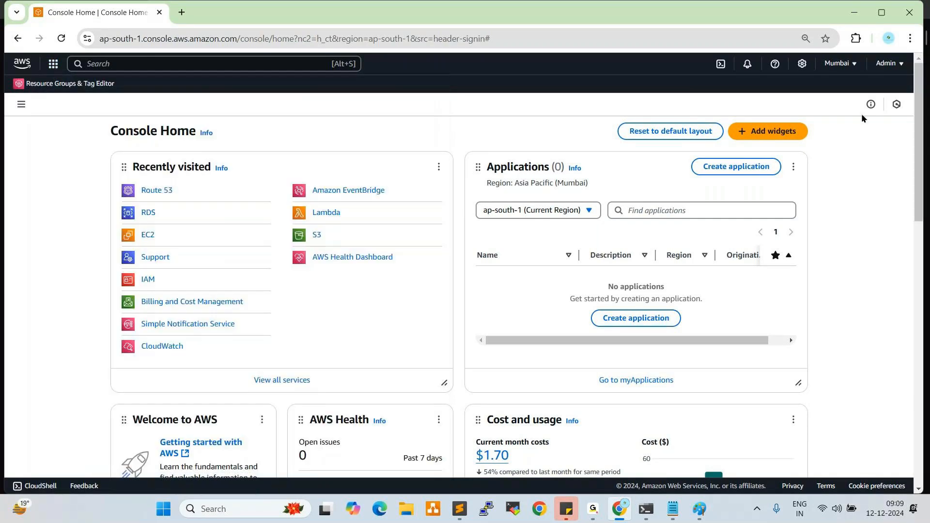
pyautogui.click(889, 63)
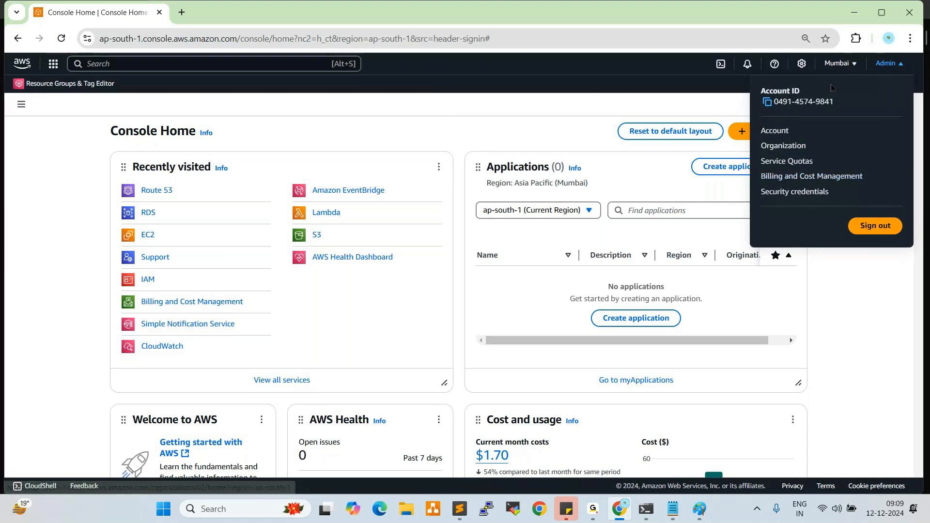
pyautogui.click(839, 63)
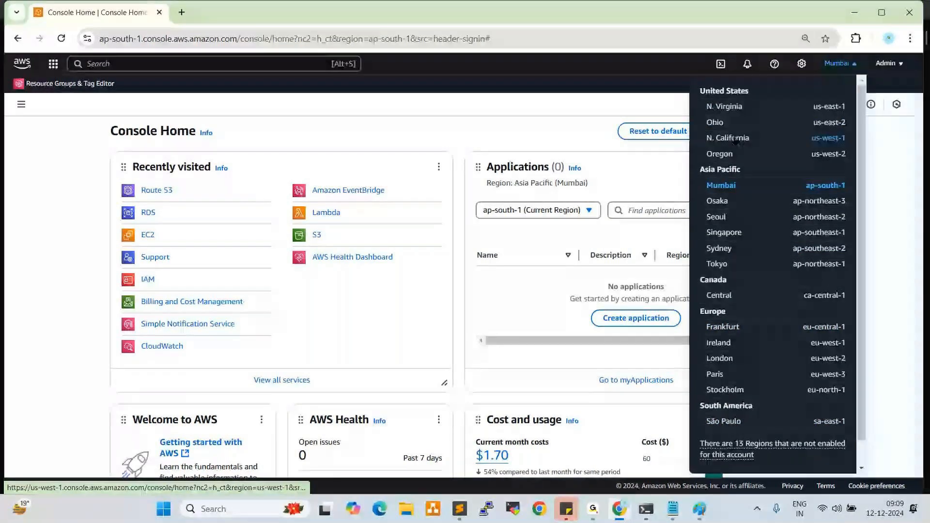
# - Close the region list, check the support menu, then open the full services menu
pyautogui.click(894, 283)
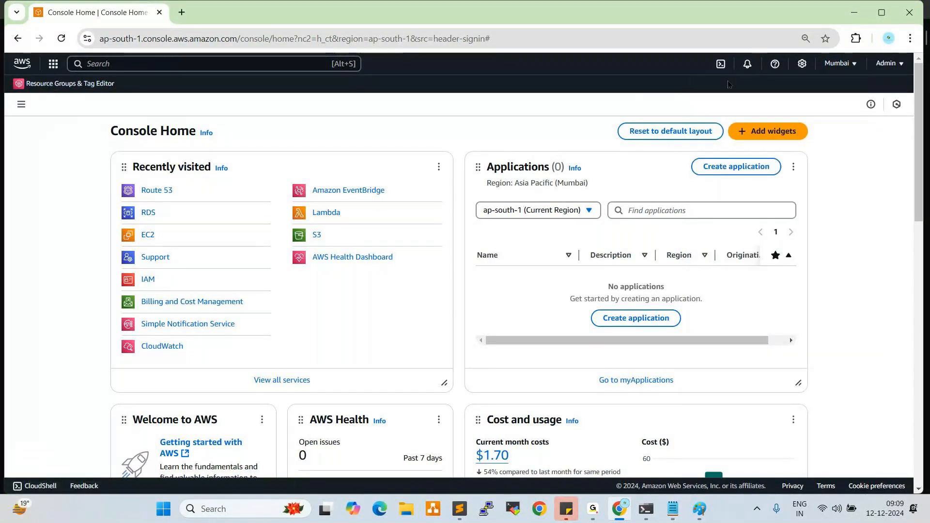
pyautogui.click(775, 65)
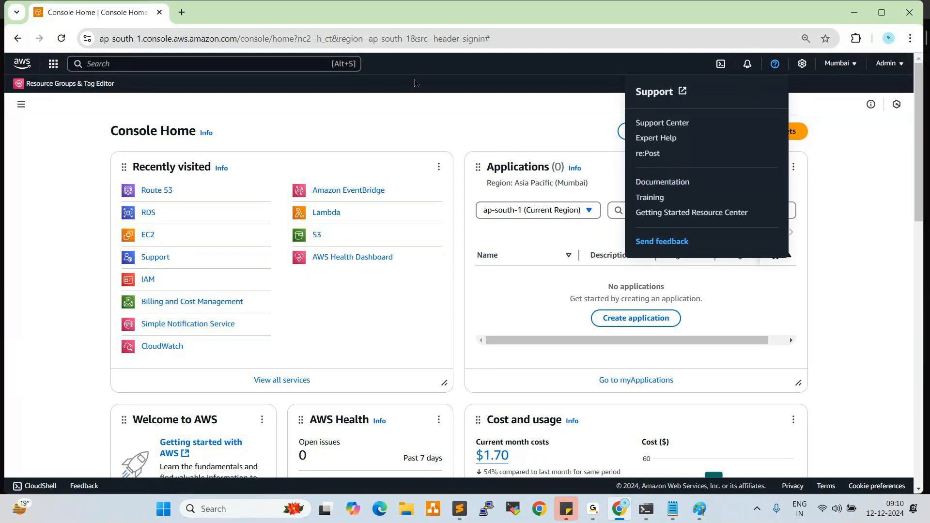
pyautogui.click(296, 113)
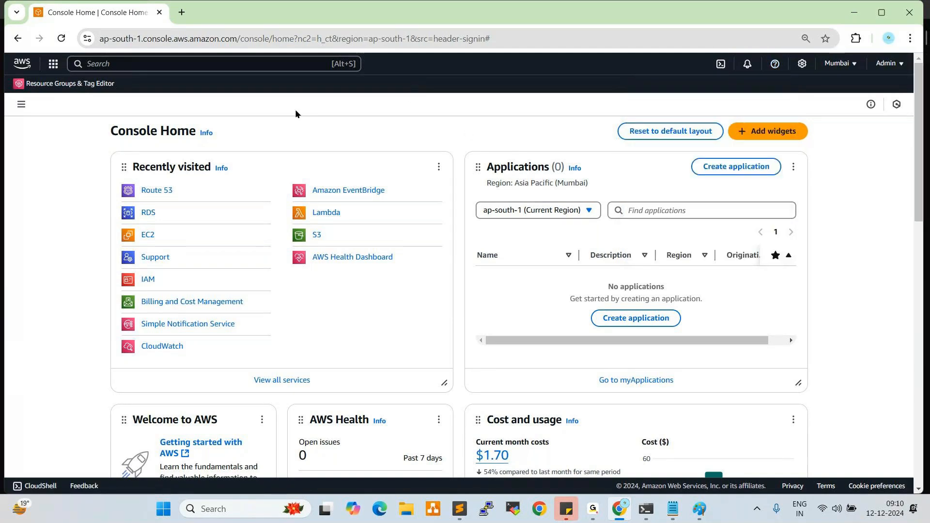
pyautogui.click(53, 64)
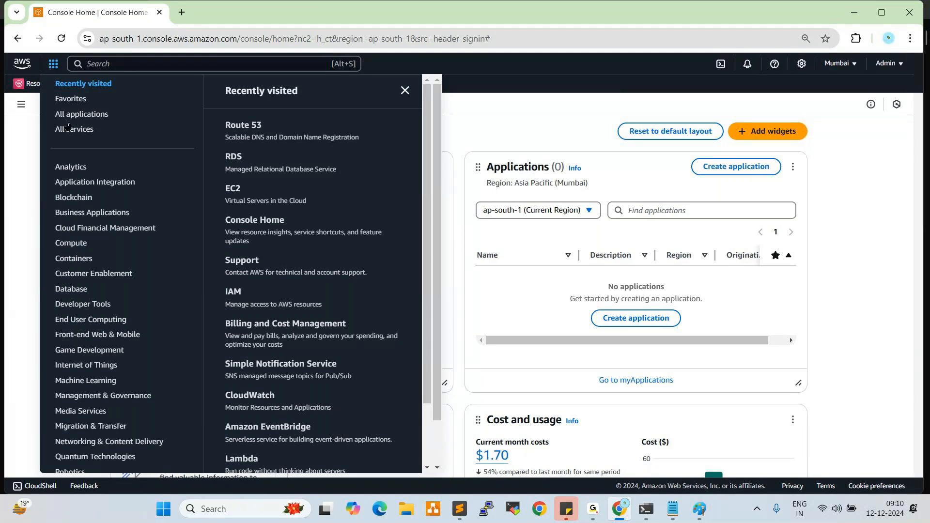
# - Show the Management & Governance category listing Auto Scaling, CloudFormation, CloudTrail and CloudWatch
pyautogui.scroll(-1, 145, 325)
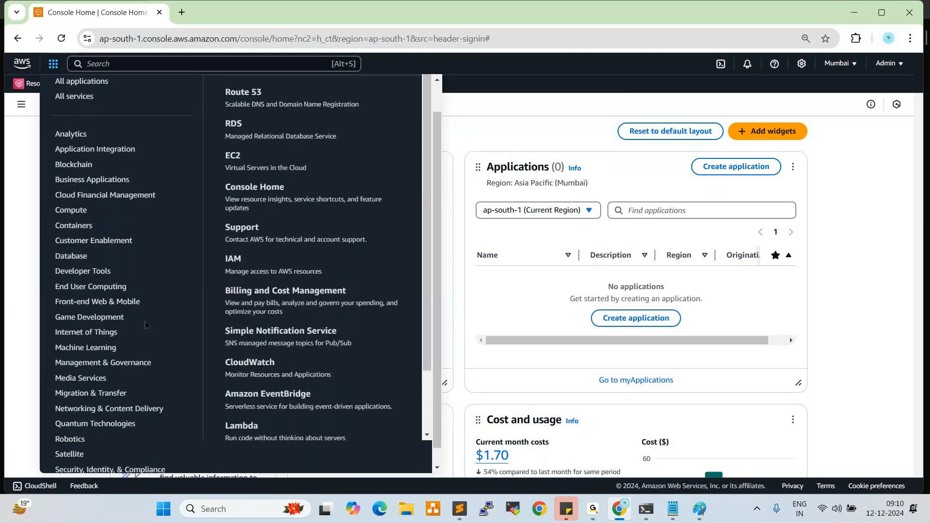
pyautogui.click(105, 345)
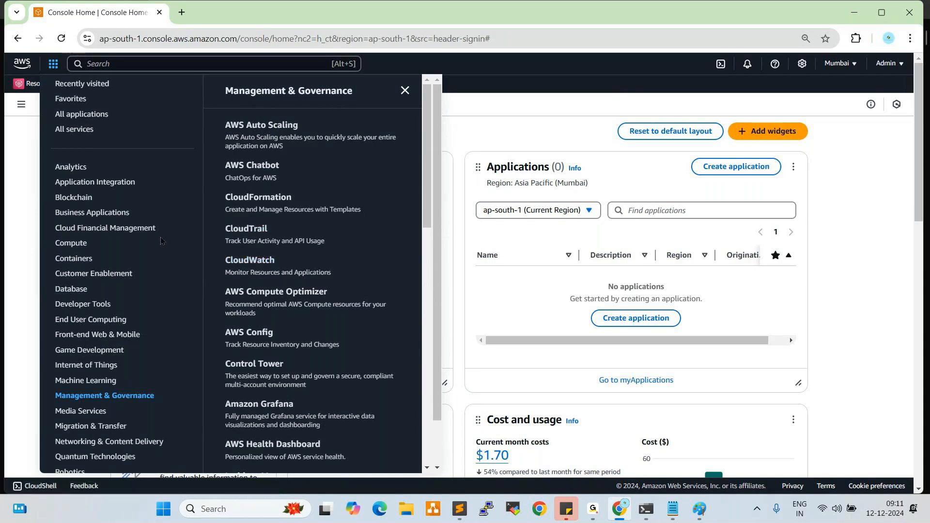
pyautogui.scroll(-1, 161, 241)
# - Show the Storage category listing AWS Backup, EFS, FSx, S3, S3 Glacier and Storage Gateway
pyautogui.scroll(-3, 161, 240)
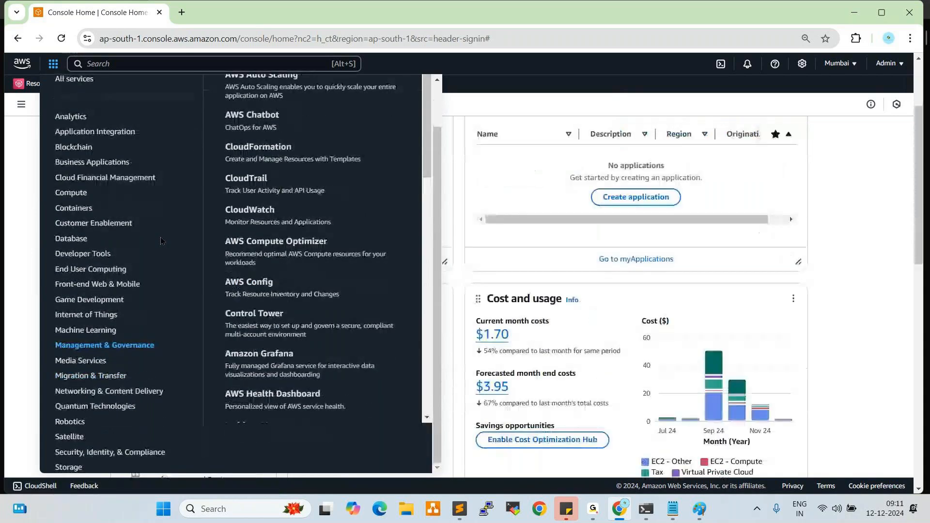
pyautogui.scroll(-3, 112, 348)
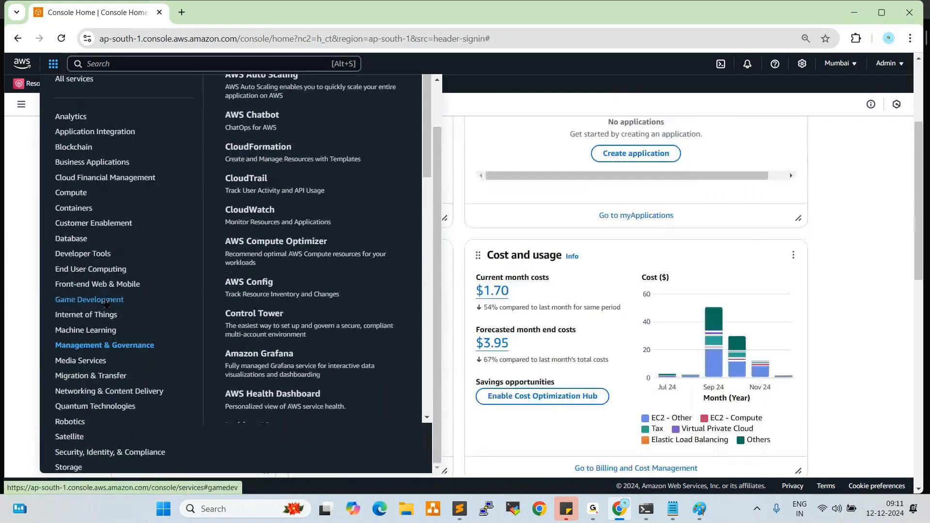
pyautogui.click(72, 468)
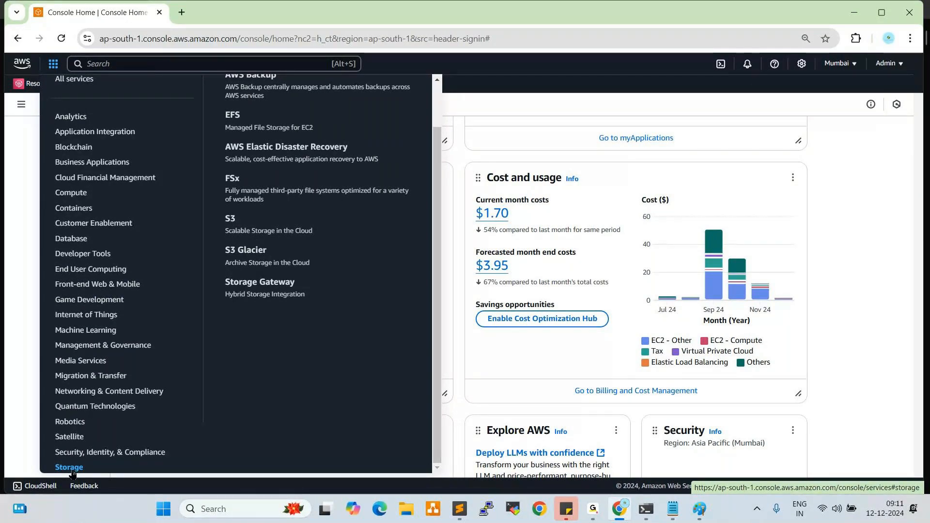
pyautogui.scroll(1, 301, 253)
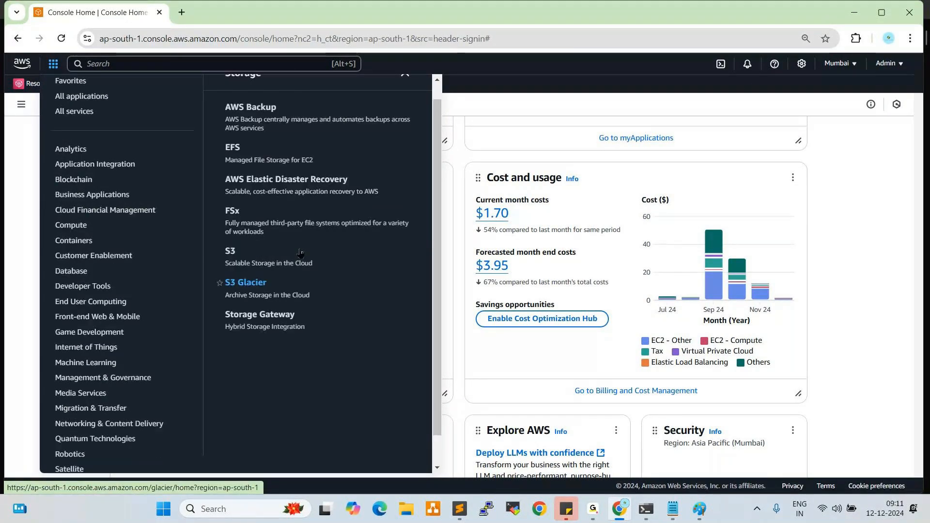
pyautogui.scroll(1, 300, 253)
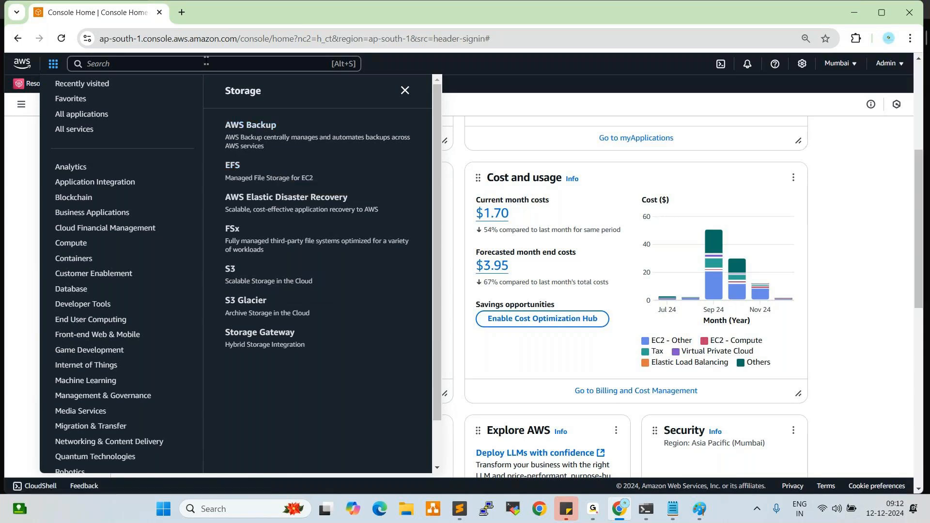
pyautogui.click(206, 61)
# - Search for ebs, then go to EC2 and open the Elastic Block Store Volumes list
pyautogui.write('ebs')
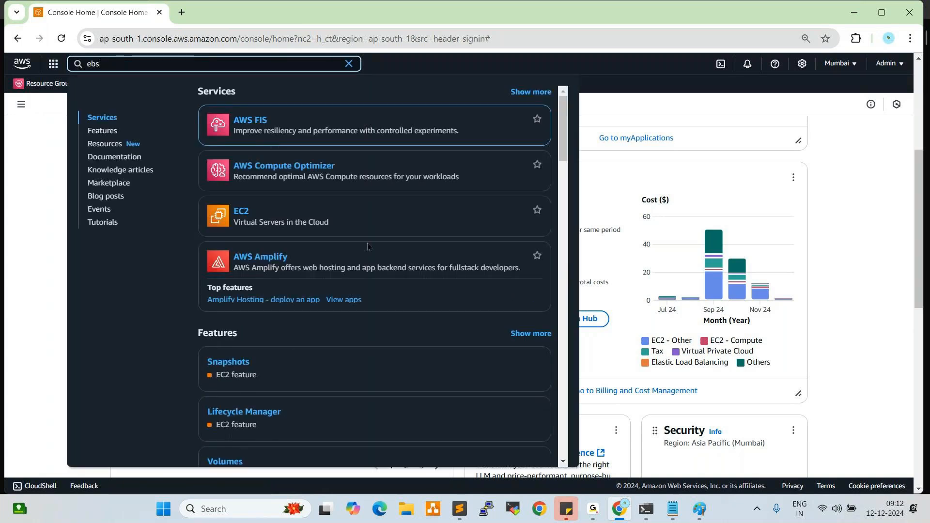
pyautogui.click(691, 123)
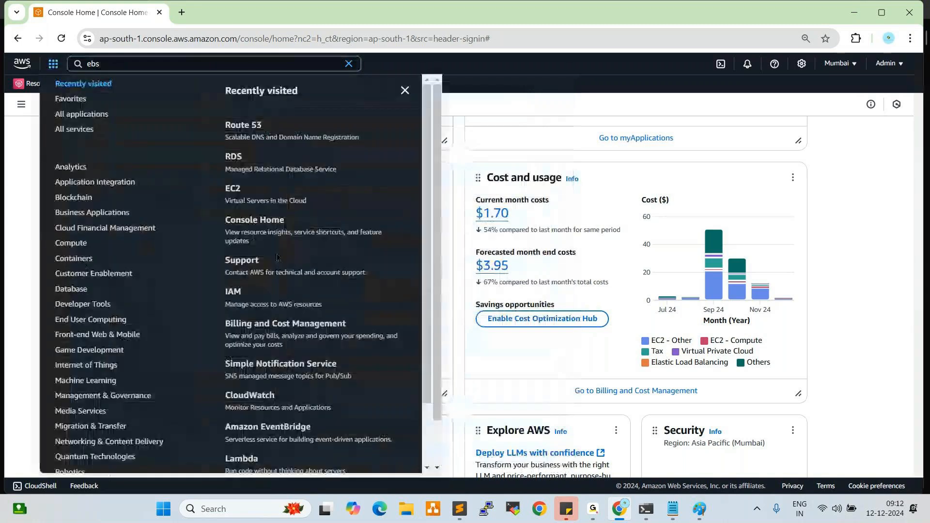
pyautogui.click(233, 187)
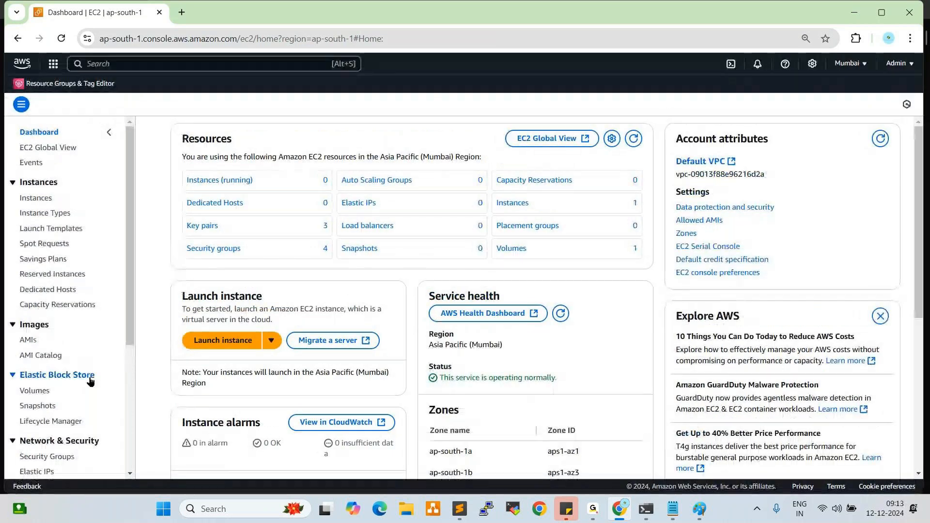
pyautogui.scroll(-3, 90, 381)
pyautogui.click(35, 269)
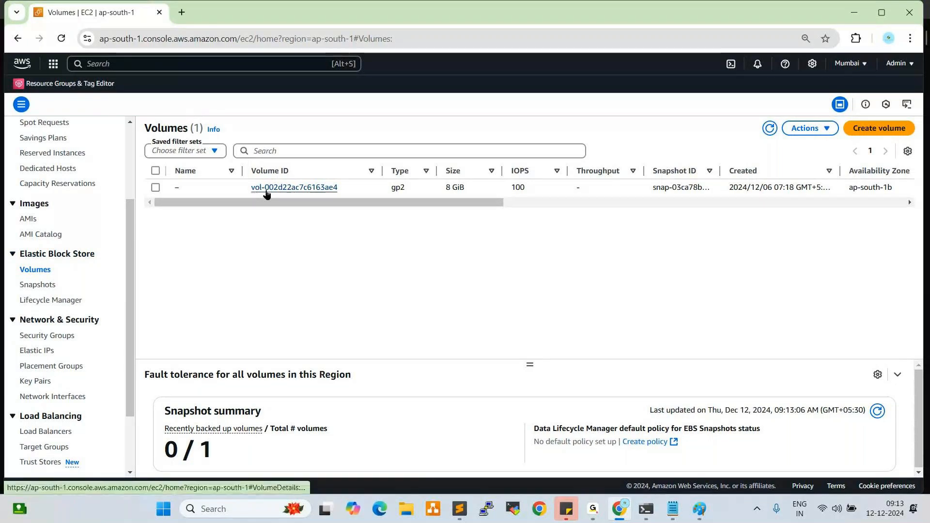
# - Open the 8 GiB gp2 volume's details and zoom in to read them
pyautogui.click(299, 189)
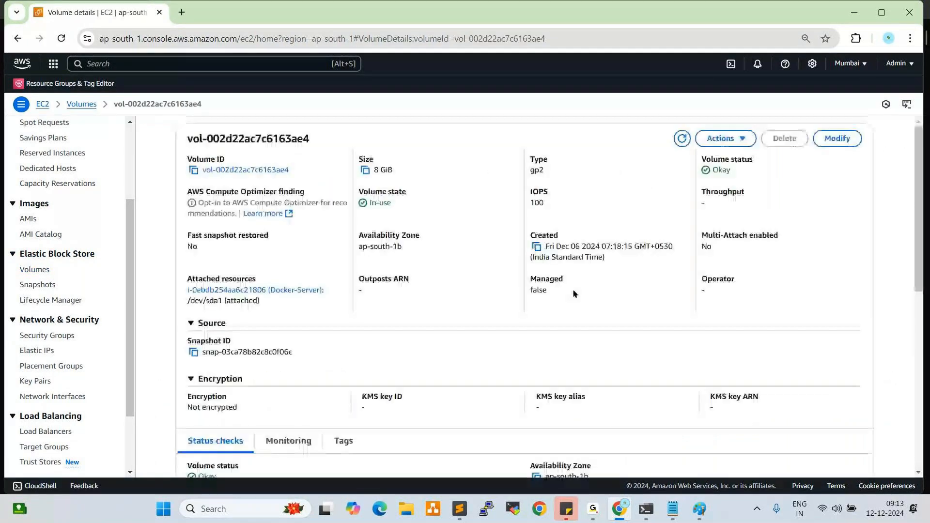
pyautogui.hotkey('ctrl', '+')
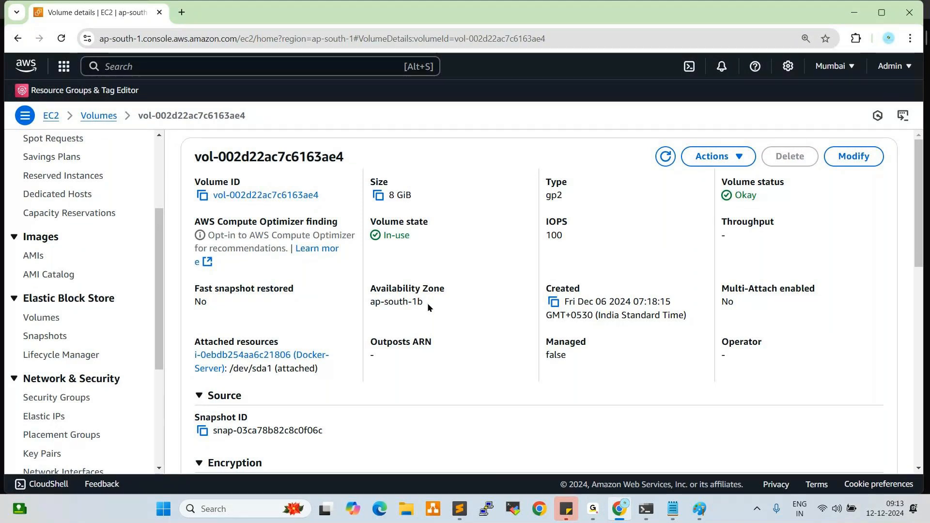
pyautogui.scroll(-2, 110, 342)
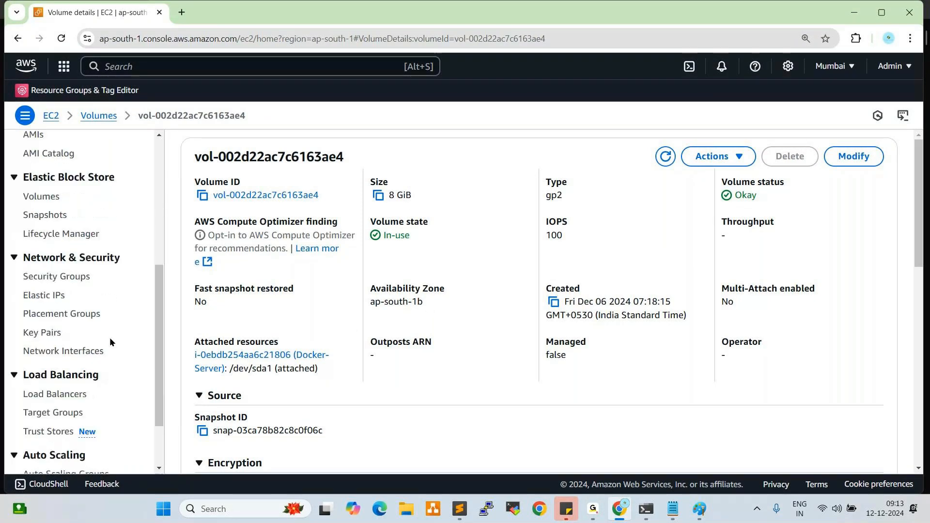
pyautogui.scroll(4, 110, 339)
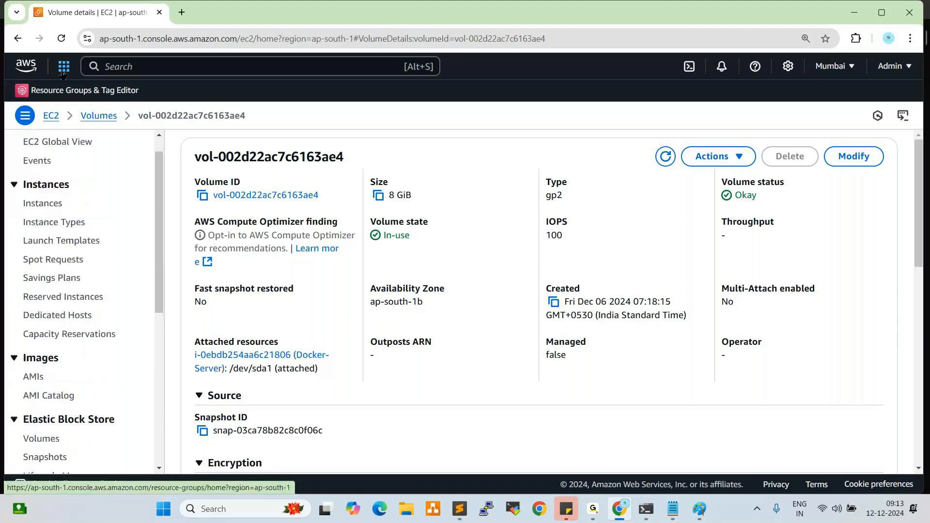
# - Open VPC from the Networking & Content Delivery category to see Mumbai's 1 VPC and 3 subnets
pyautogui.click(63, 71)
pyautogui.scroll(-1, 188, 249)
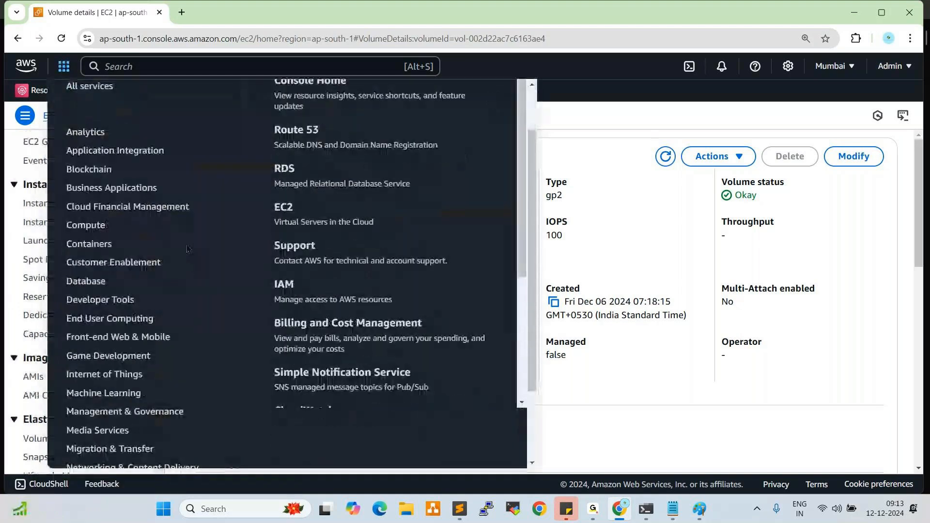
pyautogui.scroll(-2, 188, 249)
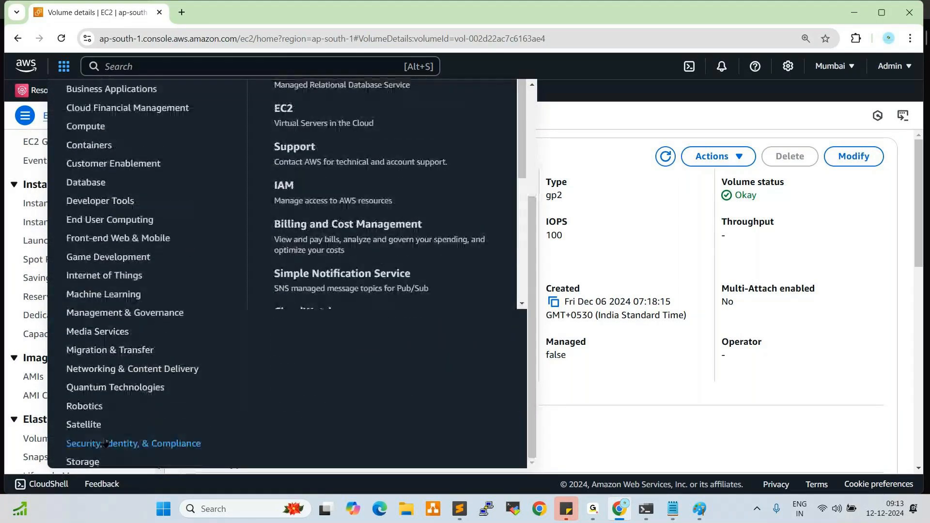
pyautogui.click(111, 369)
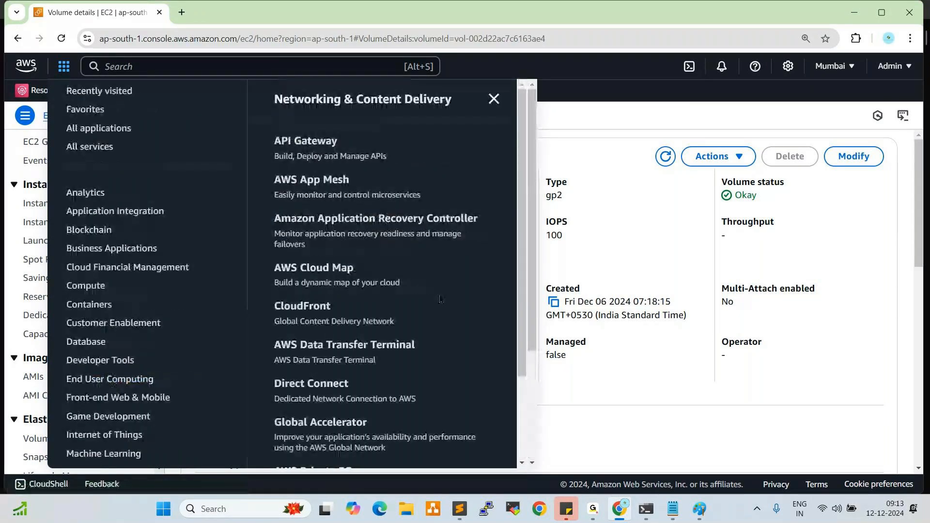
pyautogui.scroll(-3, 437, 309)
pyautogui.scroll(-1, 437, 309)
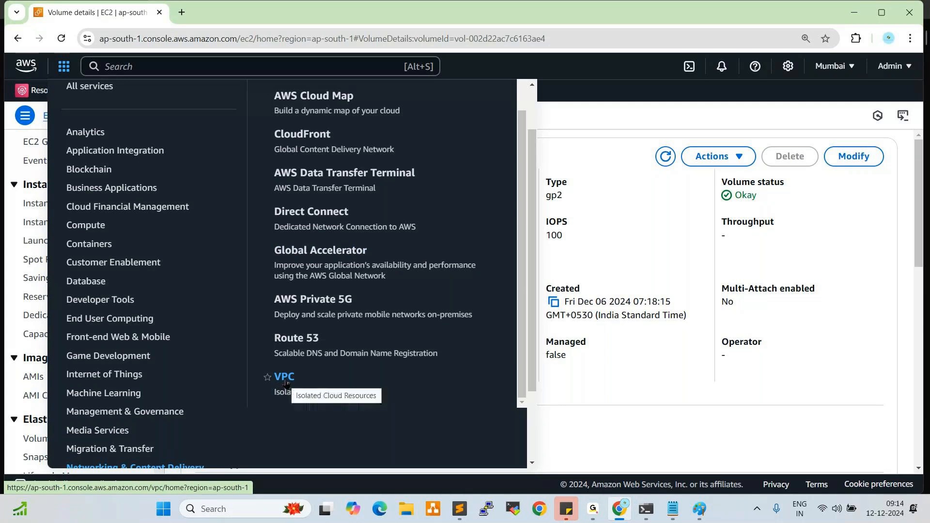
pyautogui.scroll(2, 105, 436)
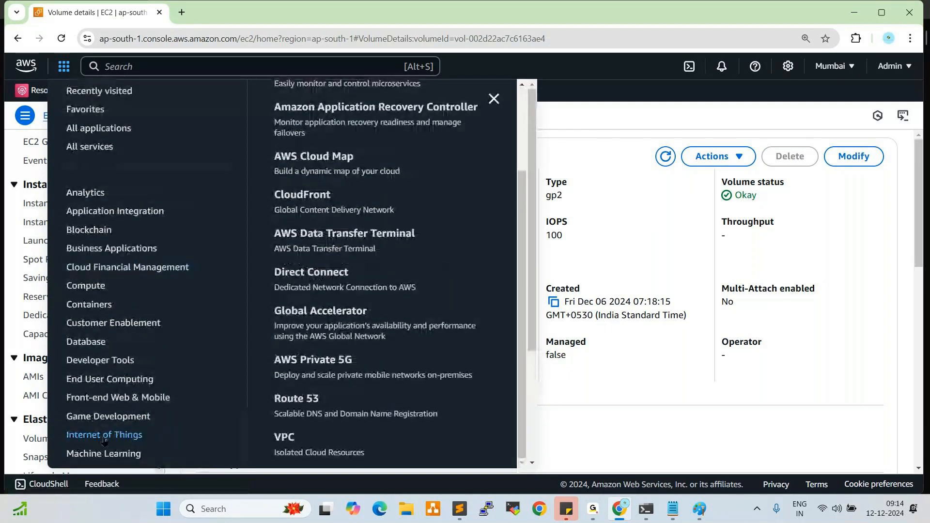
pyautogui.click(286, 438)
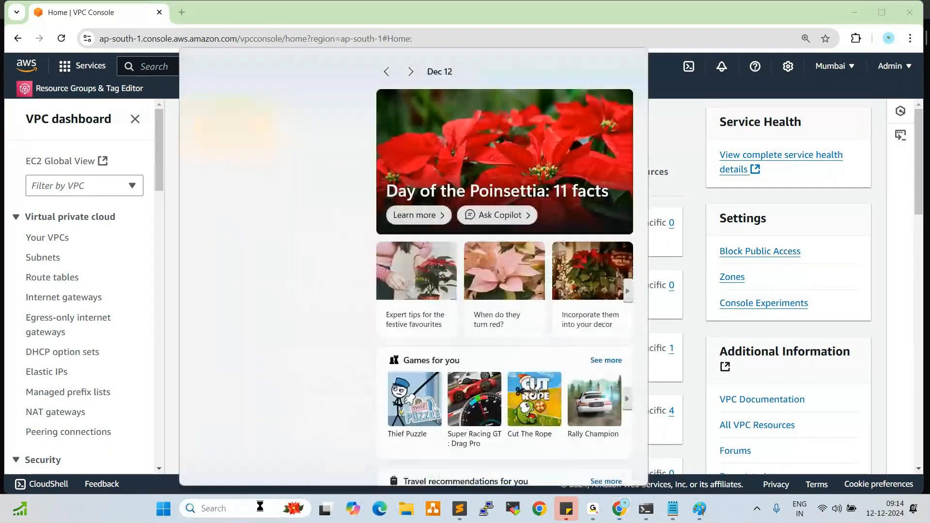
# - Launch Paint and drag a wide text box across the top-left of the canvas
pyautogui.click(260, 506)
pyautogui.write('PAIN')
pyautogui.press('Return')
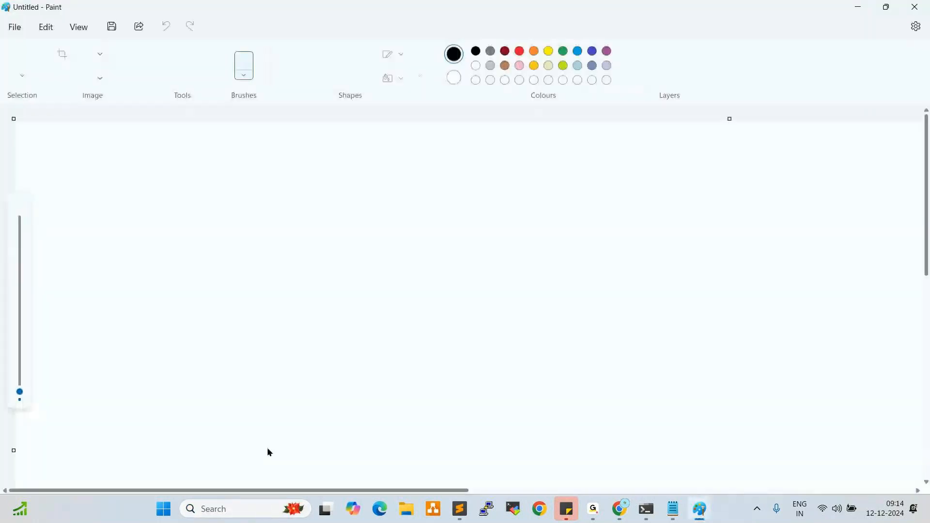
pyautogui.click(208, 56)
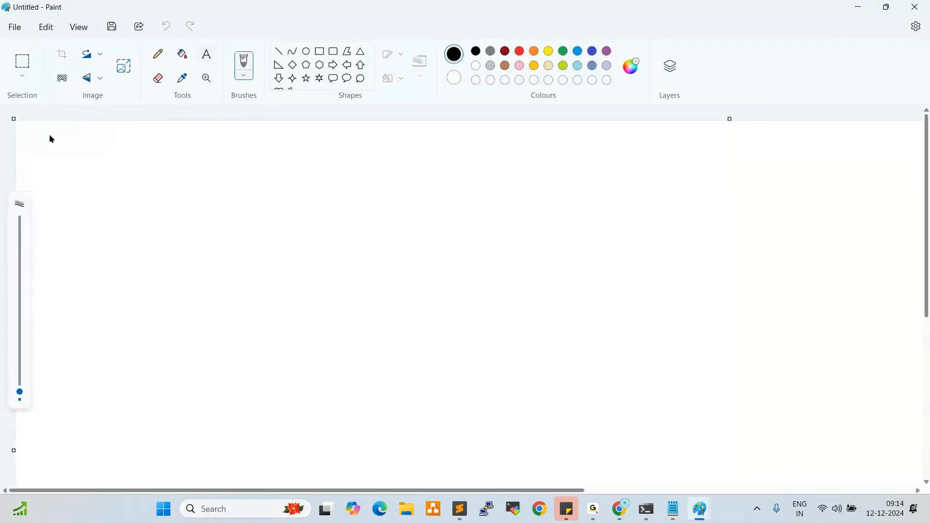
pyautogui.click(37, 127)
pyautogui.moveTo(31, 130); pyautogui.dragTo(633, 189)
# - Type the heading 'AWS Regions & Zones & VPC:' with a dashed underline beneath it
pyautogui.write('aws')
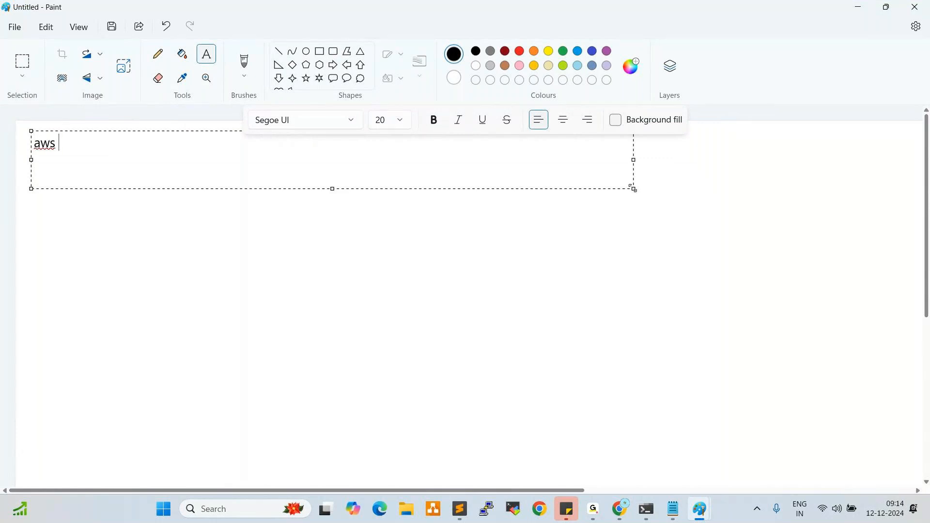
pyautogui.press('BackSpace')
pyautogui.press('BackSpace')
pyautogui.press('BackSpace')
pyautogui.press('BackSpace')
pyautogui.write('AWS Regions ')
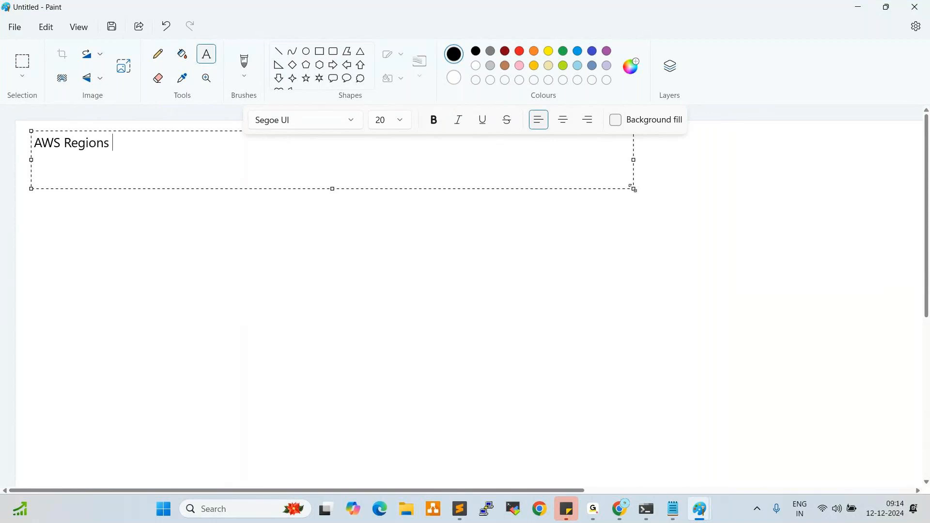
pyautogui.write('& Z')
pyautogui.write('ones ')
pyautogui.write('& VPC')
pyautogui.write(': ')
pyautogui.write('------------------------------------')
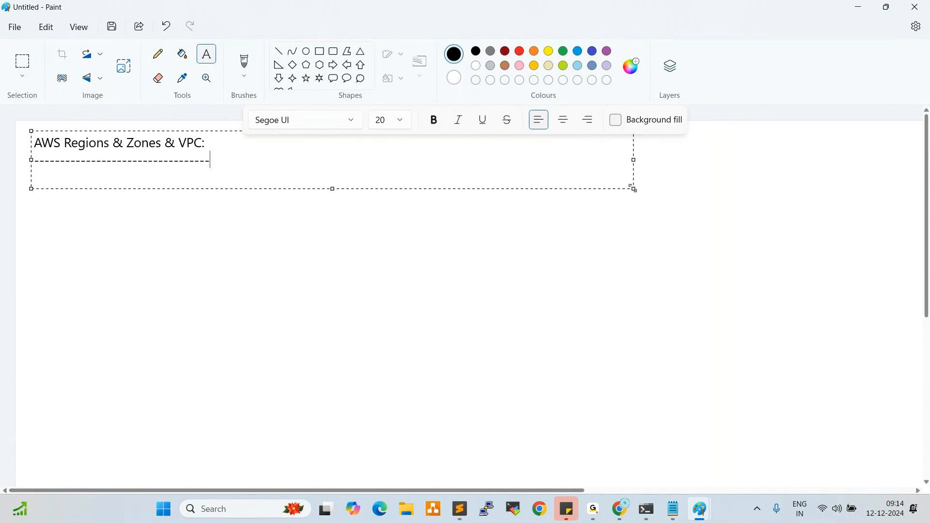
pyautogui.moveTo(122, 148); pyautogui.dragTo(163, 144)
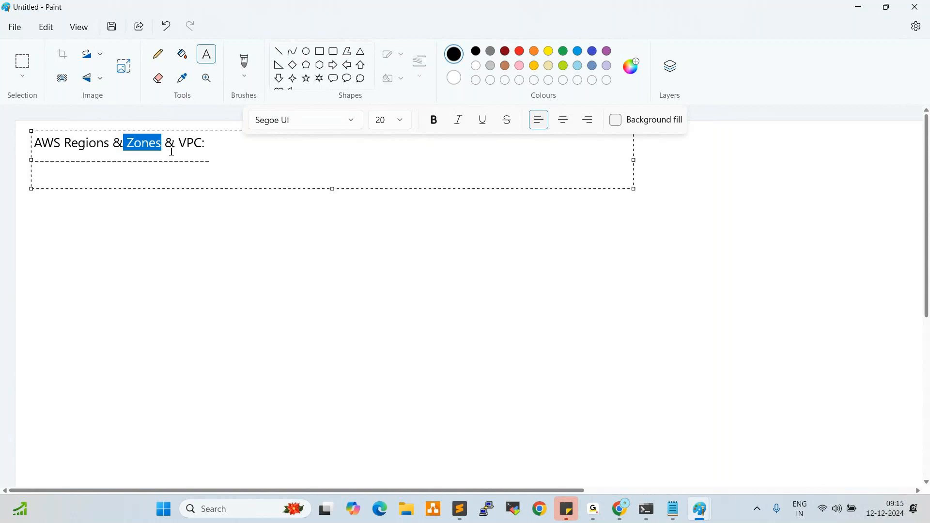
pyautogui.moveTo(180, 143); pyautogui.dragTo(201, 143)
pyautogui.click(200, 143)
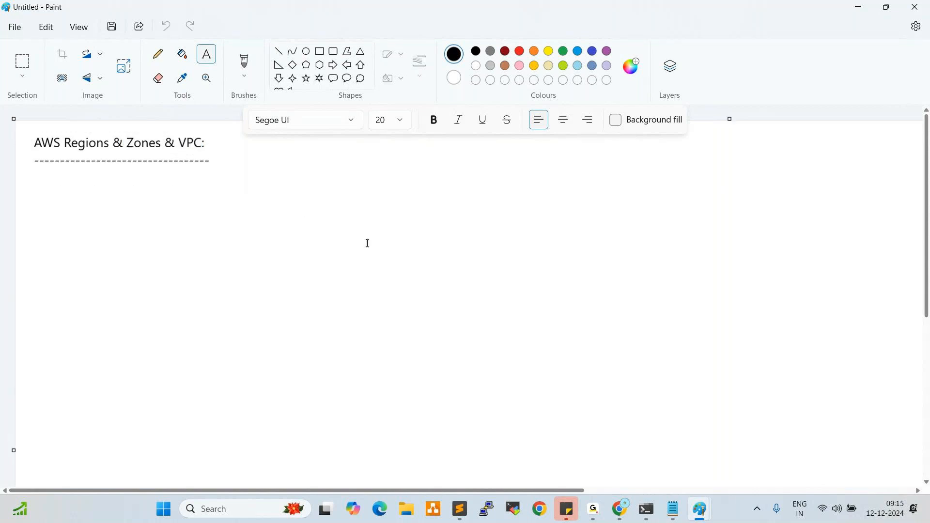
# - Draw a large rectangle to serve as the region box right of the heading
pyautogui.click(319, 51)
pyautogui.moveTo(256, 152)
pyautogui.mouseDown()
pyautogui.moveTo(366, 419)
pyautogui.moveTo(735, 467)
pyautogui.mouseUp()
pyautogui.moveTo(604, 388); pyautogui.dragTo(608, 382)
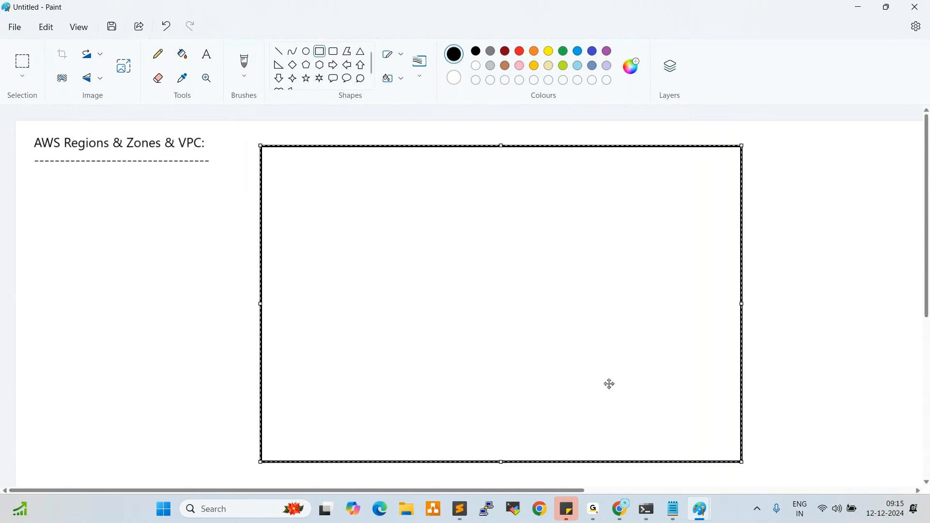
pyautogui.moveTo(746, 468); pyautogui.dragTo(756, 481)
pyautogui.click(206, 54)
# - Add a two-line label 'Mum Region / DataCenter' left of the box, then return to the VPC console
pyautogui.click(157, 253)
pyautogui.moveTo(154, 252); pyautogui.dragTo(258, 301)
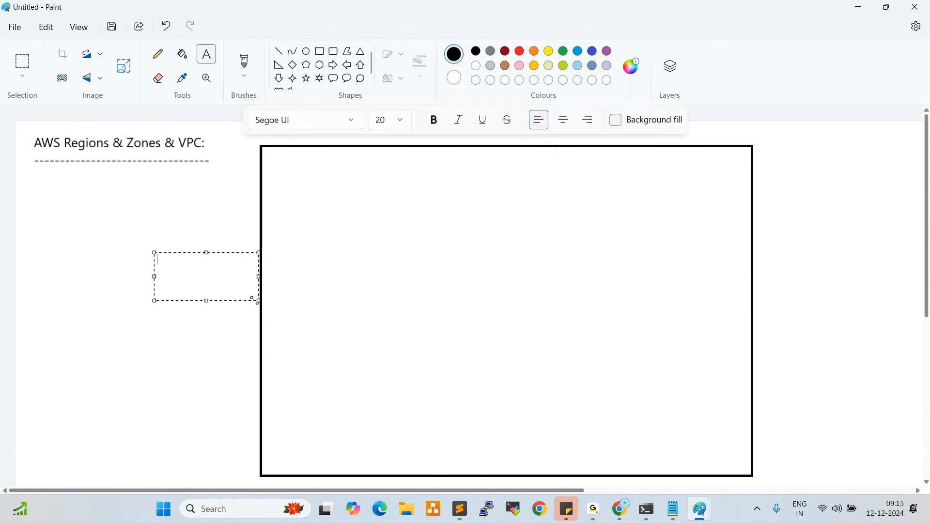
pyautogui.write('Mum Region')
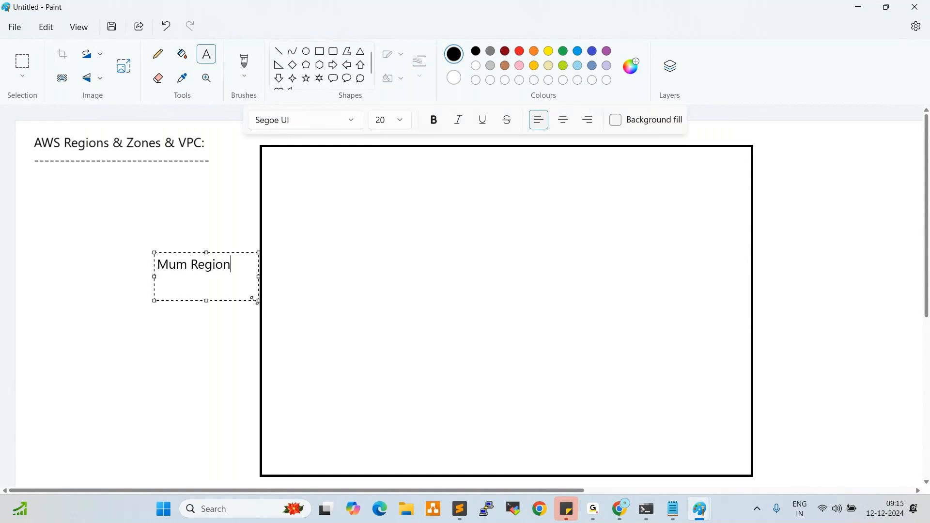
pyautogui.press('Return')
pyautogui.write('DAtaCenter')
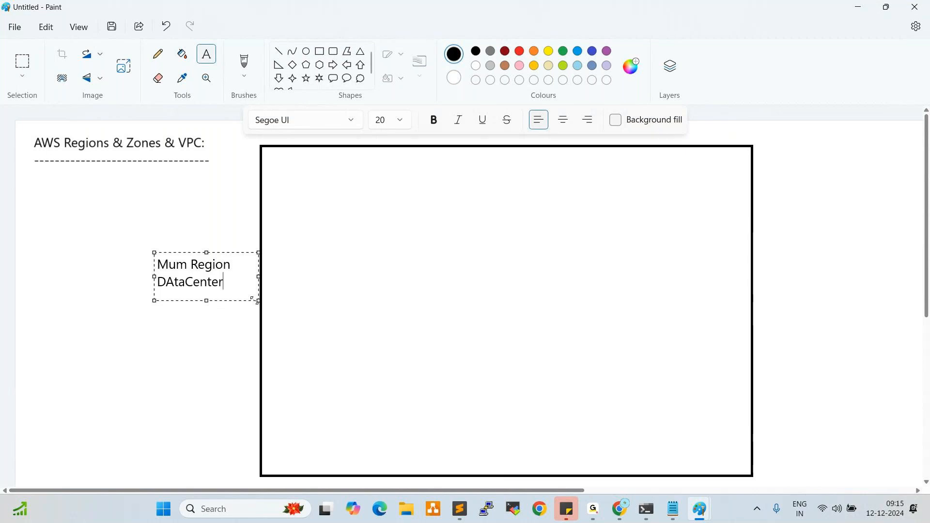
pyautogui.click(168, 283)
pyautogui.press('BackSpace')
pyautogui.write('a')
pyautogui.click(311, 216)
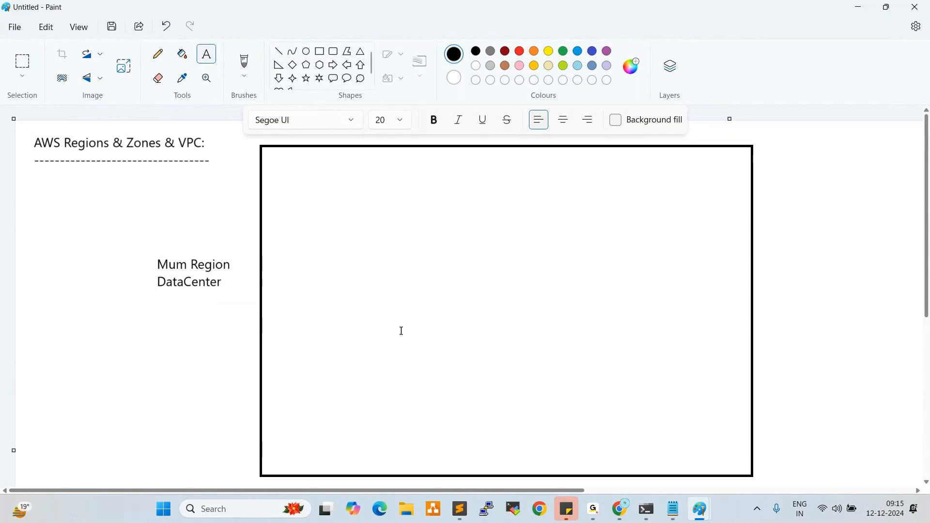
pyautogui.click(623, 516)
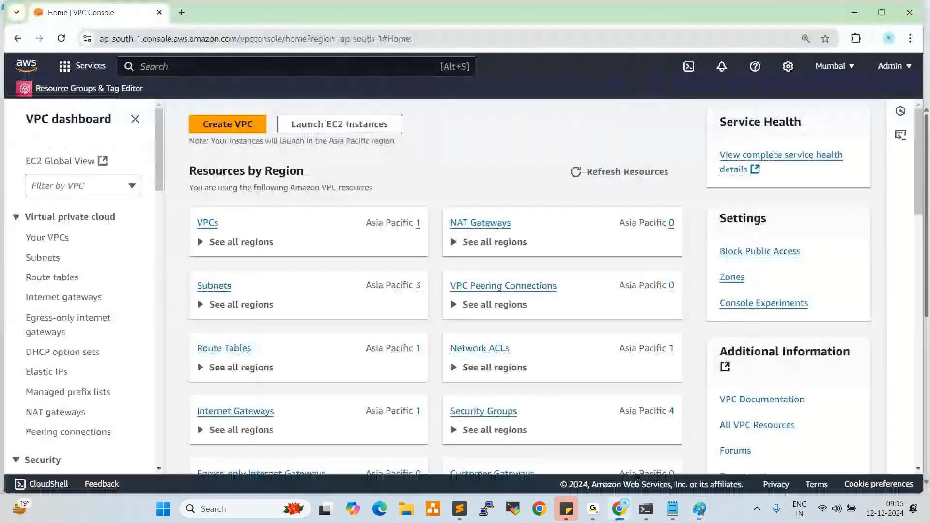
# - Browse the AWS region list with Asia Pacific (Mumbai) selected, then go back to Paint
pyautogui.click(830, 66)
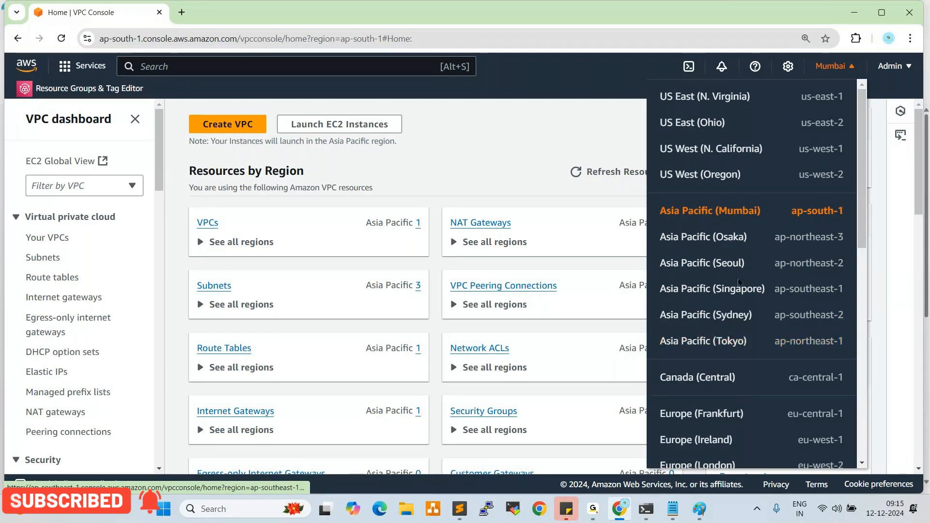
pyautogui.scroll(-2, 705, 276)
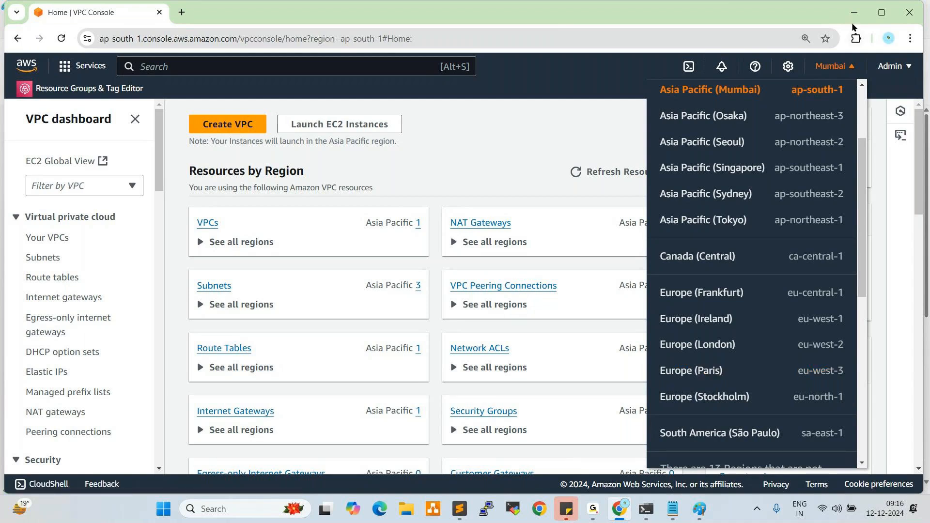
pyautogui.hotkey('alt', 'Tab')
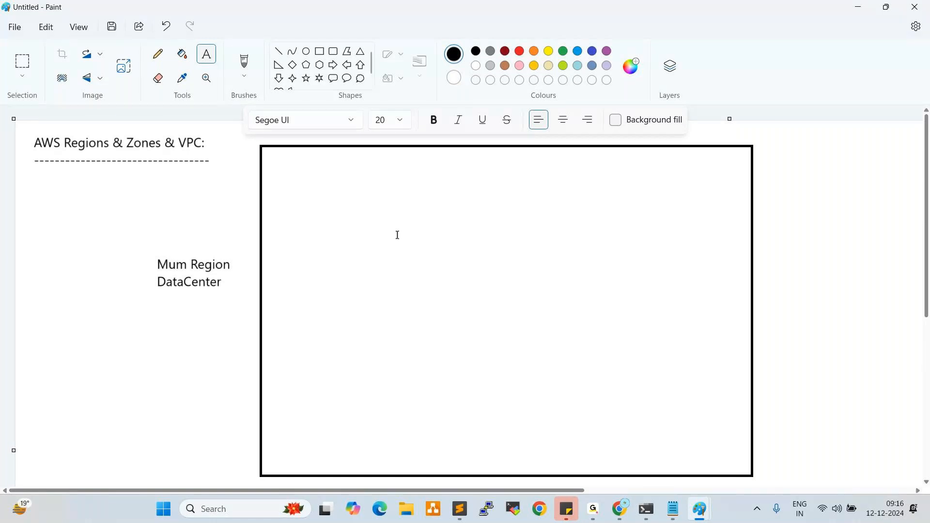
# - Draw three blue rounded rectangles inside the region box: two across the top, one below
pyautogui.click(332, 51)
pyautogui.click(579, 52)
pyautogui.moveTo(280, 163); pyautogui.dragTo(503, 297)
pyautogui.moveTo(526, 163); pyautogui.dragTo(744, 291)
pyautogui.moveTo(686, 263); pyautogui.dragTo(678, 261)
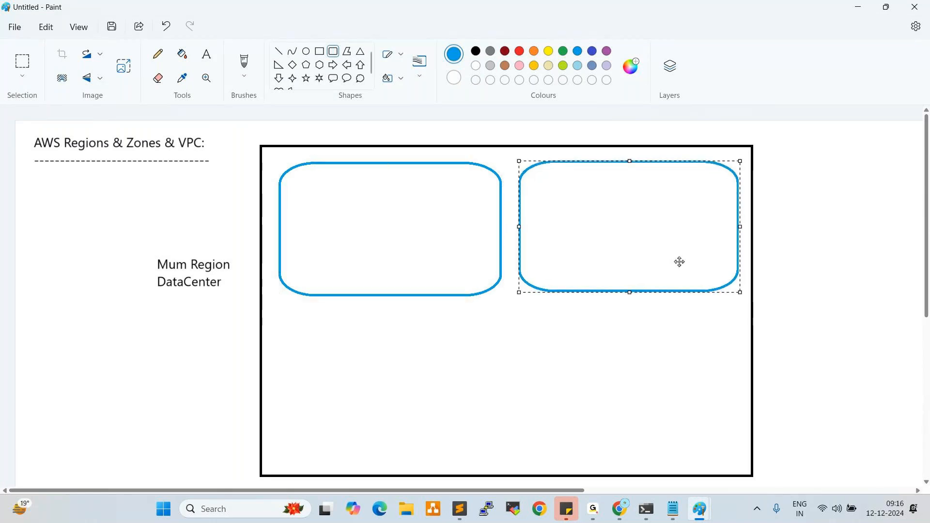
pyautogui.moveTo(374, 345)
pyautogui.mouseDown()
pyautogui.moveTo(456, 455)
pyautogui.moveTo(633, 471)
pyautogui.mouseUp()
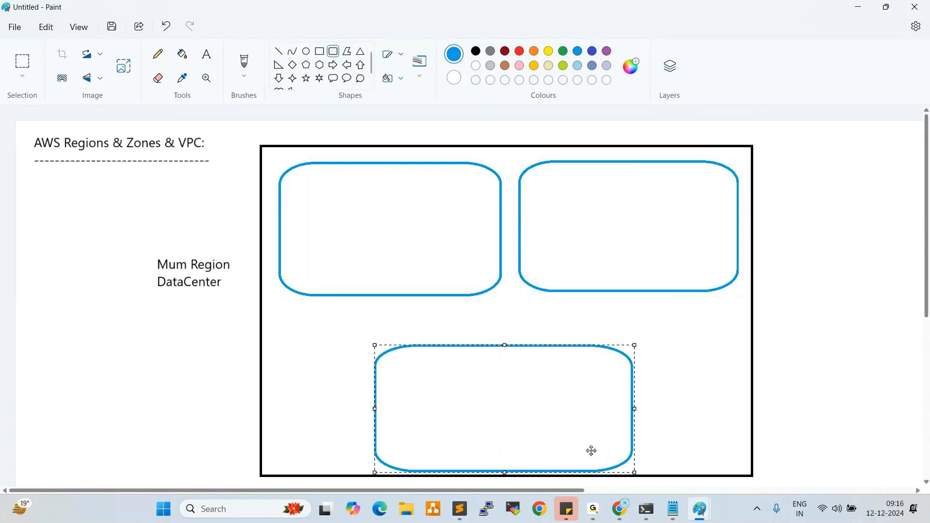
pyautogui.click(206, 54)
# - Label the first zone box 'Availability Zone2a' in dark red and copy the label
pyautogui.moveTo(297, 147); pyautogui.dragTo(483, 180)
pyautogui.write('Avai')
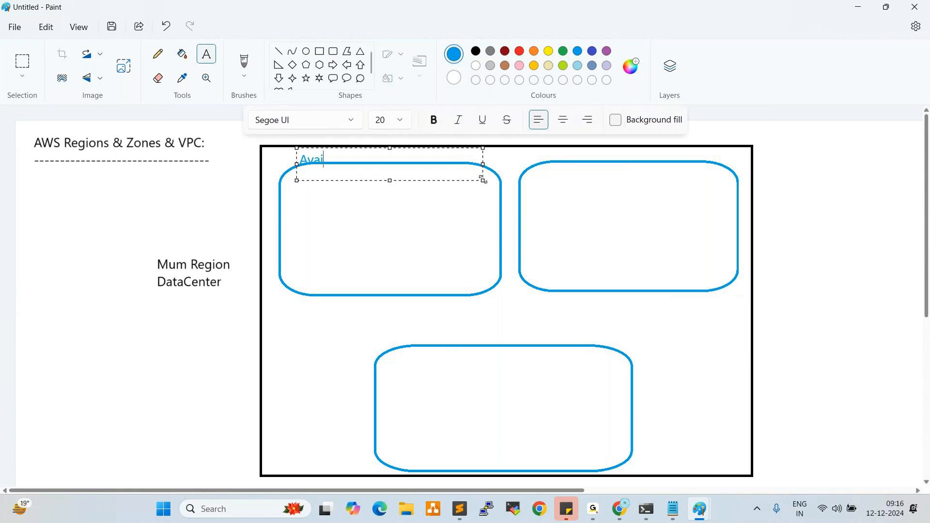
pyautogui.write('lability Zo')
pyautogui.press('BackSpace')
pyautogui.write('one2a')
pyautogui.moveTo(415, 165); pyautogui.dragTo(298, 158)
pyautogui.hotkey('ctrl', 'c')
pyautogui.rightClick(322, 153)
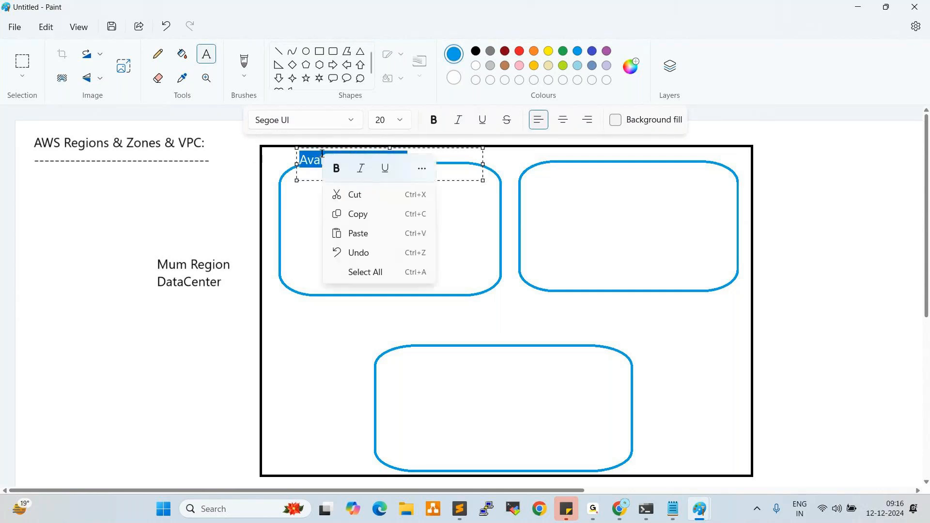
pyautogui.click(520, 53)
pyautogui.click(505, 51)
pyautogui.rightClick(376, 167)
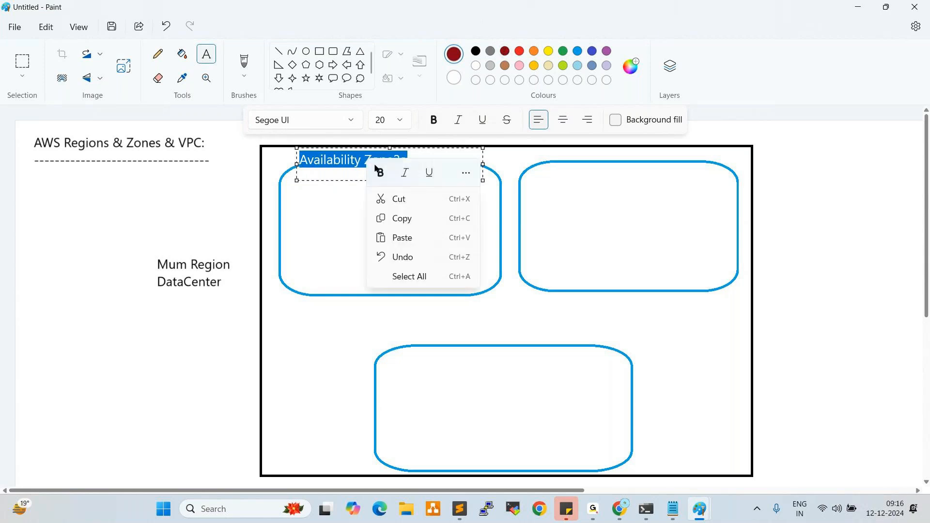
pyautogui.click(406, 217)
pyautogui.click(561, 181)
# - Paste the label above the other two boxes, changing it to 'Availability Zone2b' and 'Availability Zone2c'
pyautogui.moveTo(549, 146); pyautogui.dragTo(685, 171)
pyautogui.hotkey('ctrl', 'v')
pyautogui.press('BackSpace')
pyautogui.write('b')
pyautogui.click(642, 233)
pyautogui.moveTo(409, 328); pyautogui.dragTo(594, 355)
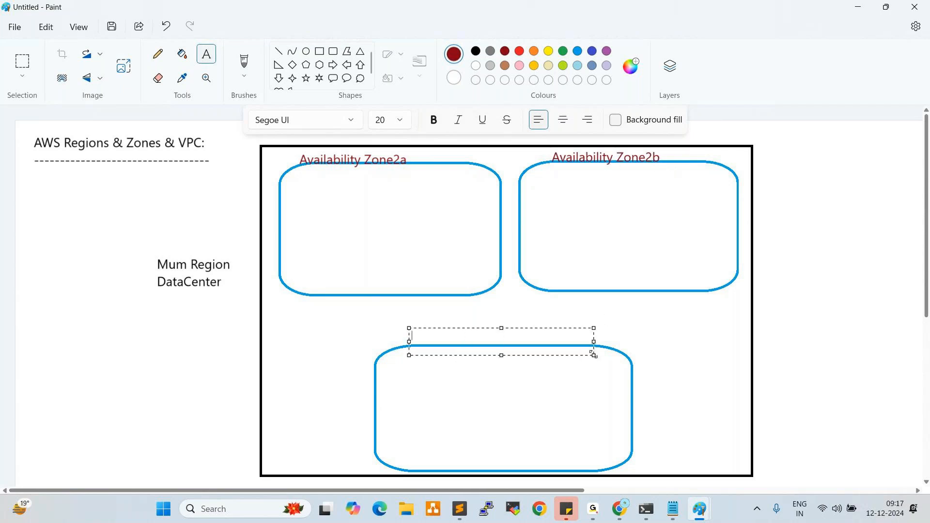
pyautogui.hotkey('ctrl', 'v')
pyautogui.press('BackSpace')
pyautogui.write('c')
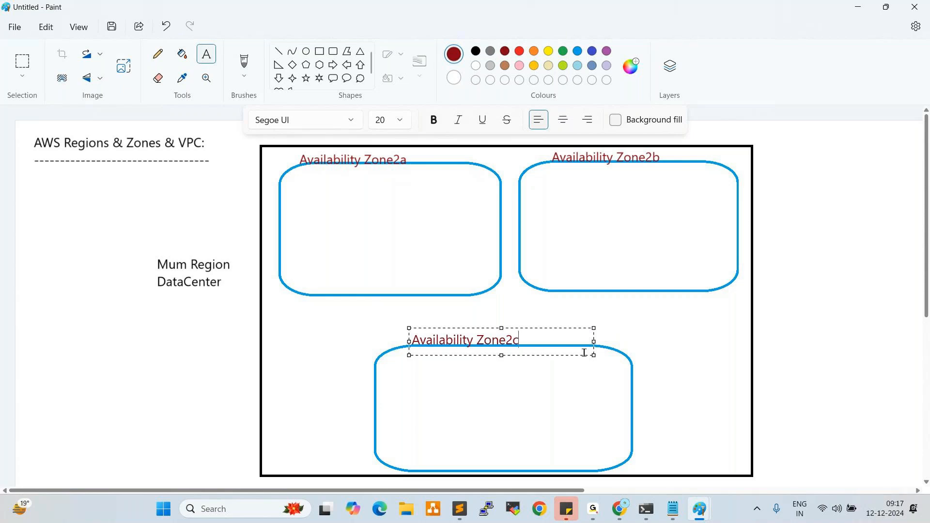
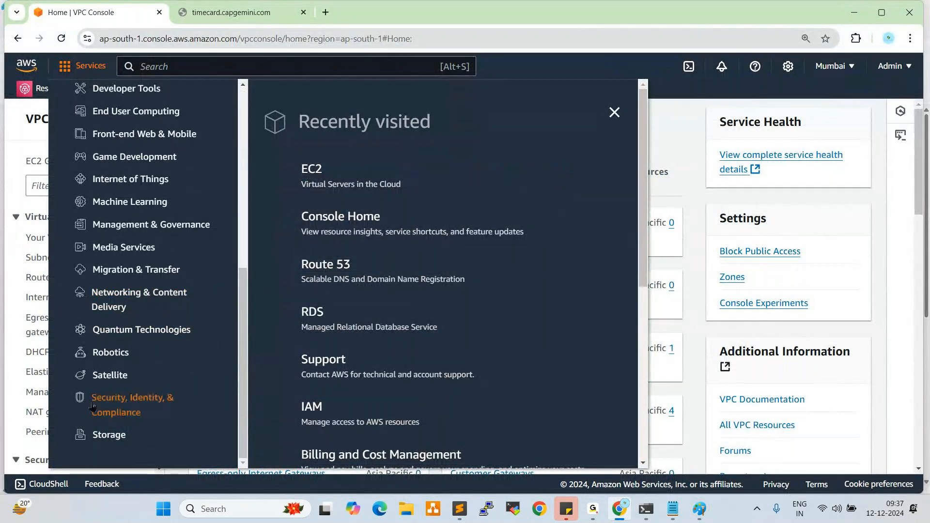
# - Browse the Security, Identity, & Compliance services, then sign out from the Admin account menu
pyautogui.click(123, 406)
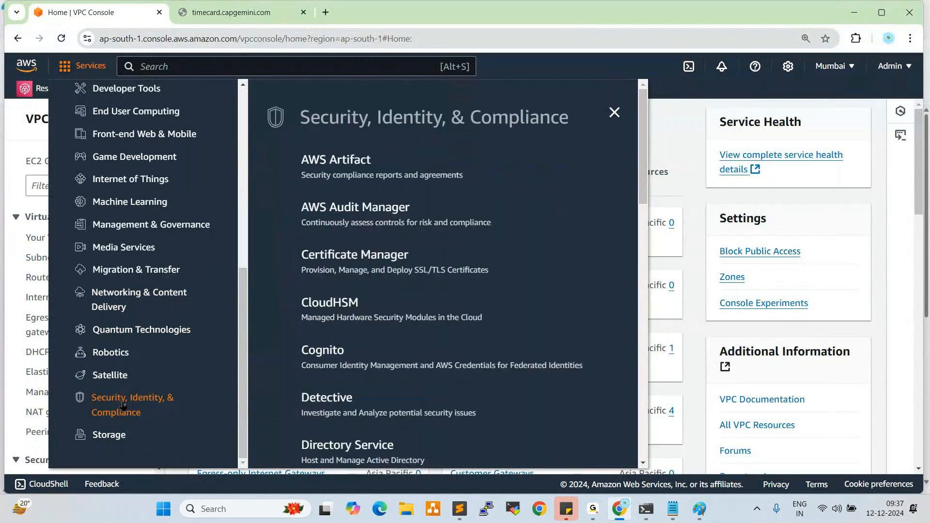
pyautogui.scroll(-5, 437, 312)
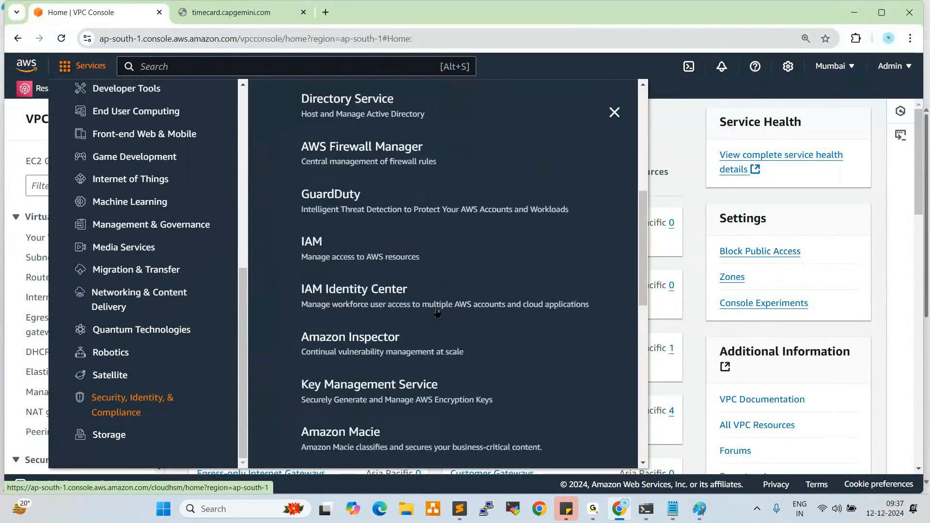
pyautogui.scroll(-3, 437, 312)
pyautogui.scroll(4, 310, 294)
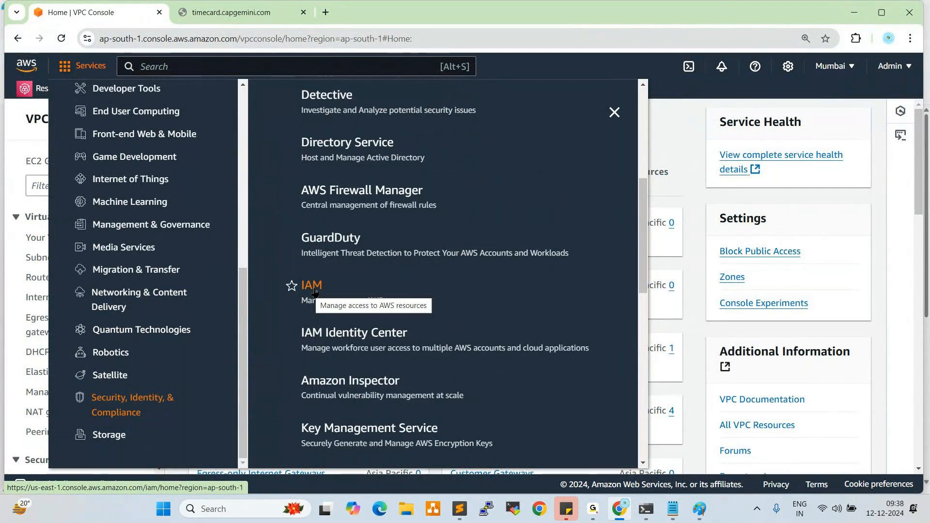
pyautogui.click(893, 71)
pyautogui.click(876, 298)
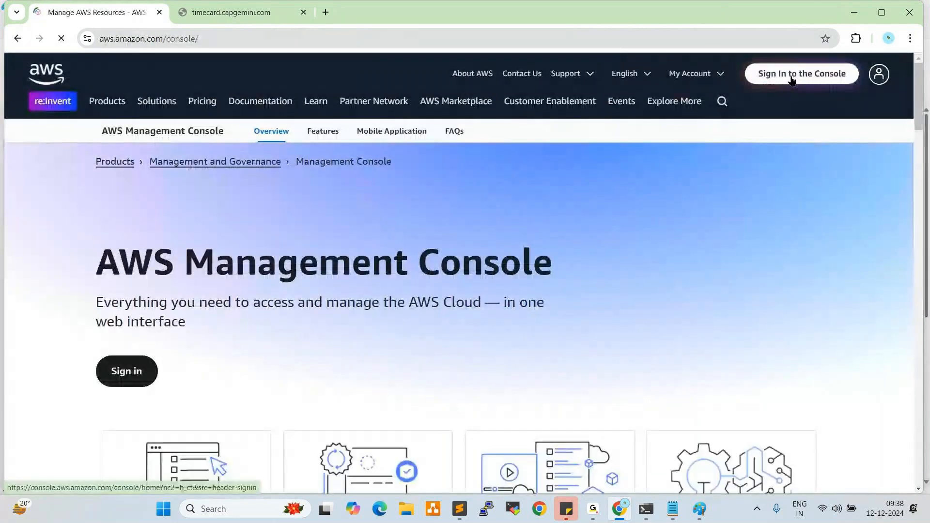
# - Go to the console sign-in page and sign in with the root user email and password
pyautogui.click(768, 80)
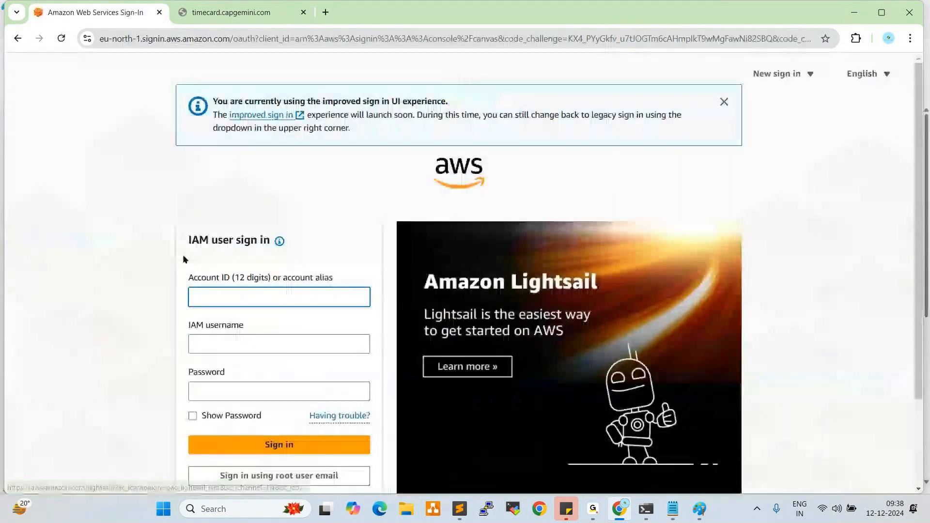
pyautogui.moveTo(188, 242); pyautogui.dragTo(232, 240)
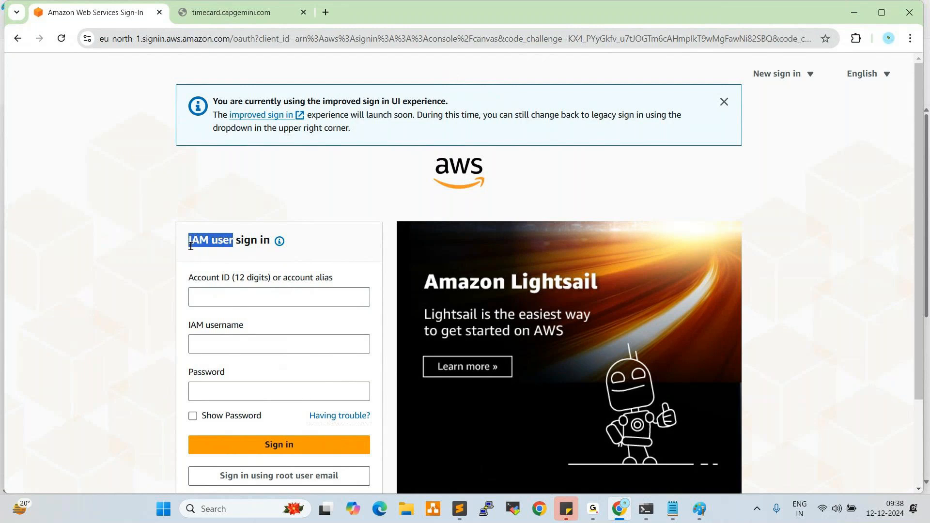
pyautogui.scroll(-3, 327, 256)
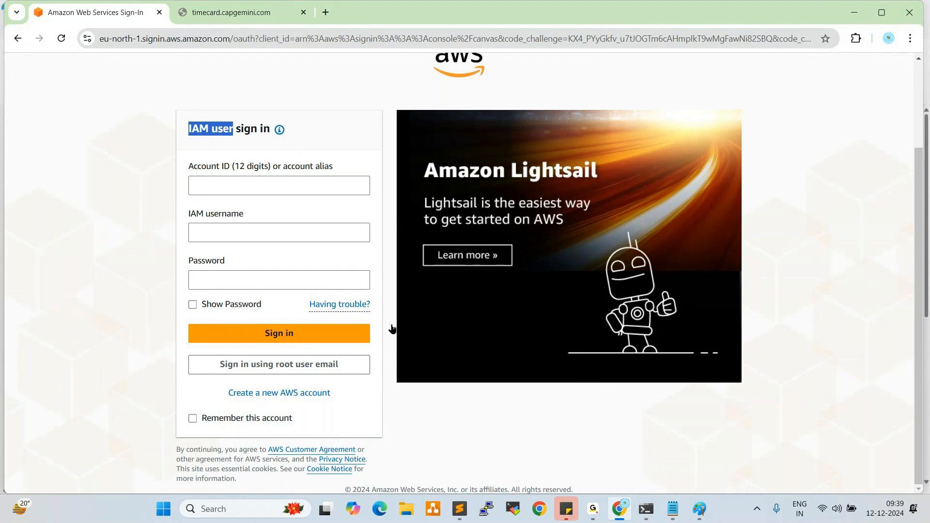
pyautogui.click(257, 375)
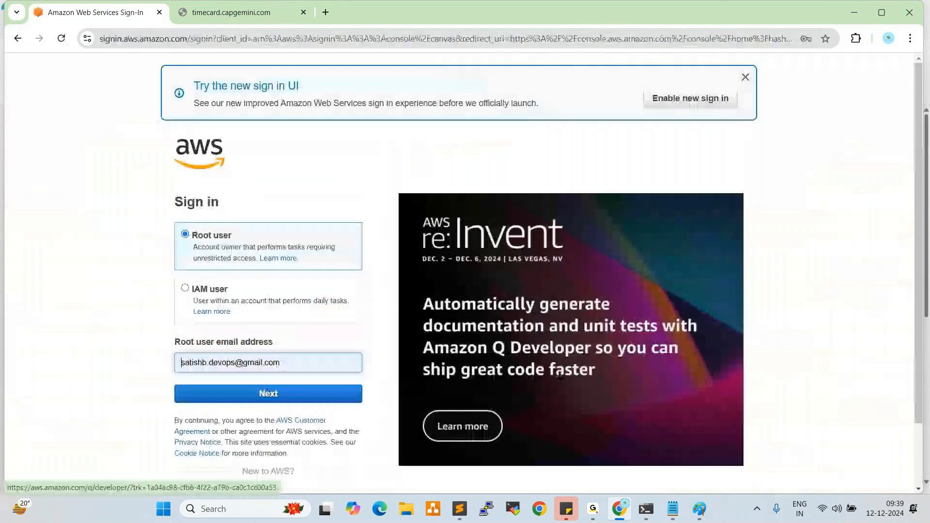
pyautogui.click(275, 391)
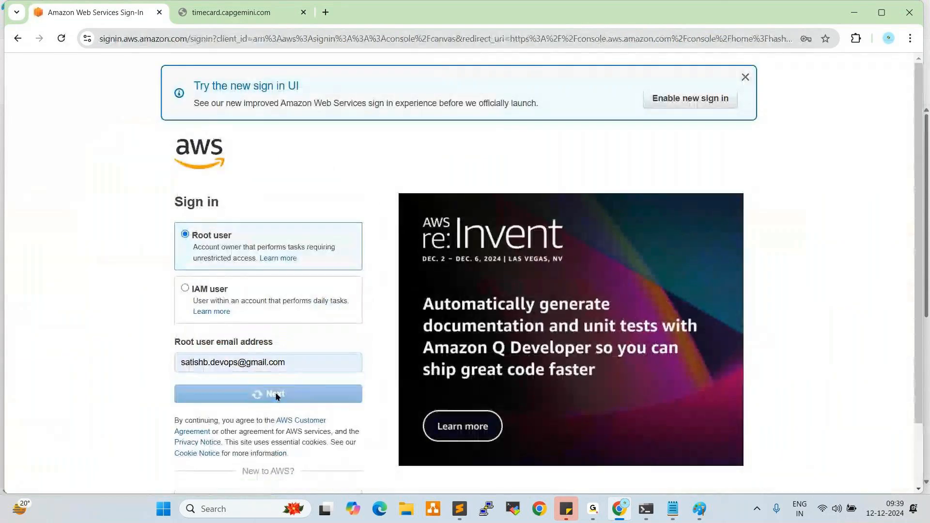
pyautogui.click(274, 312)
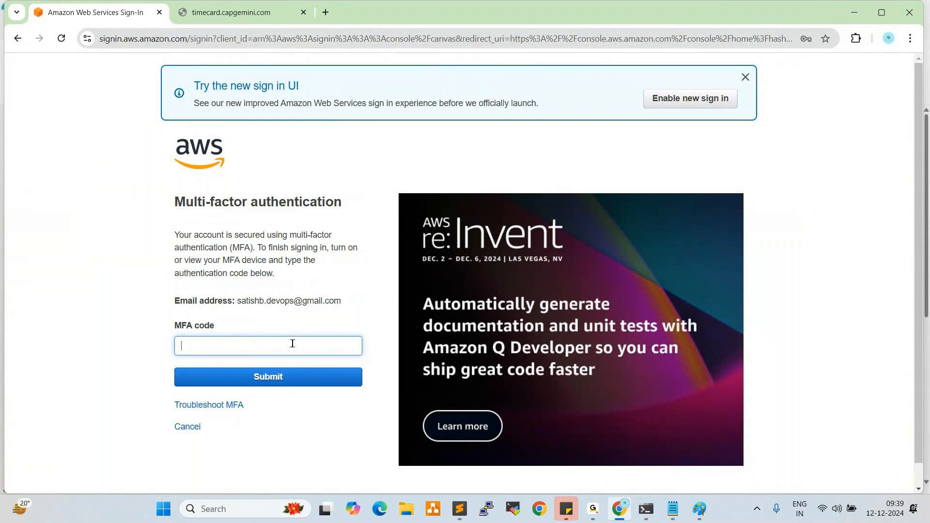
# - Submit the MFA code, re-enter the root password, and decline Chrome's password update prompt
pyautogui.press('Return')
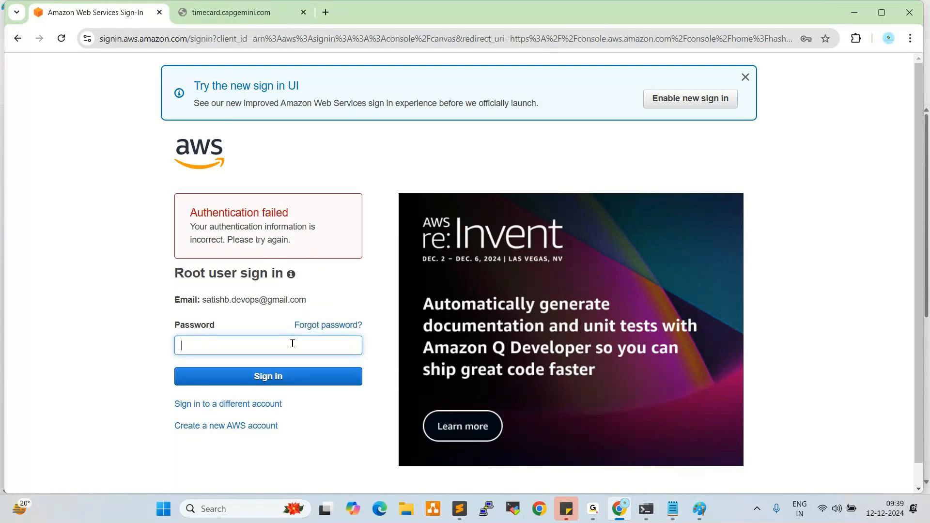
pyautogui.write('••••••')
pyautogui.click(304, 382)
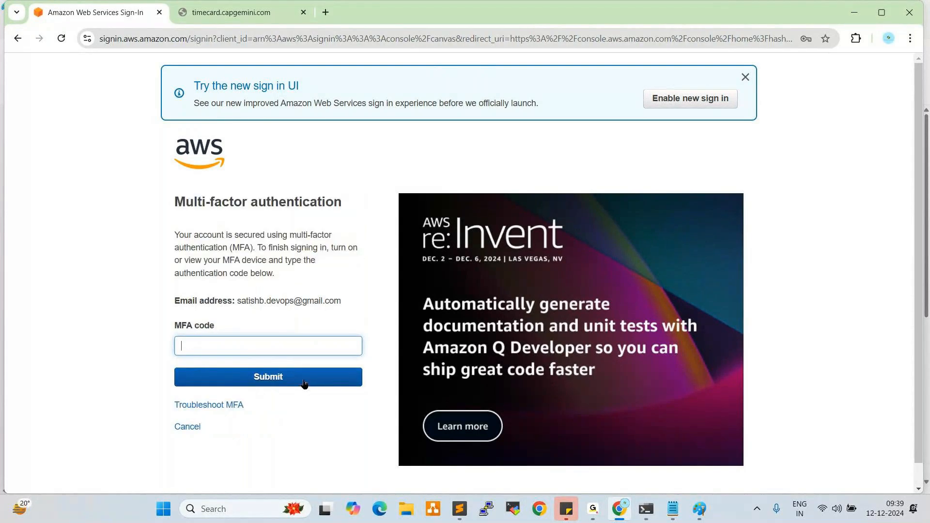
pyautogui.click(781, 224)
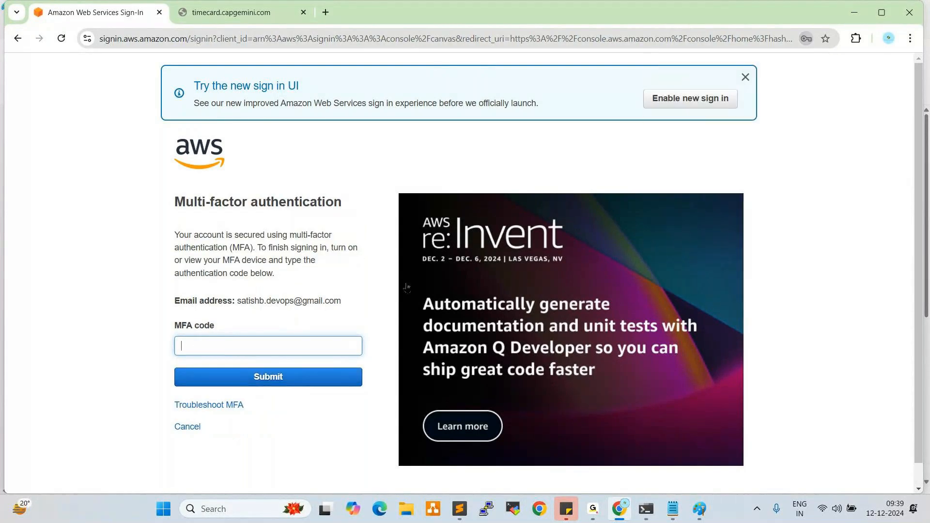
# - Go to the AWS homepage and open the console sign-in page
pyautogui.click(124, 38)
pyautogui.write('aws.amazon.com')
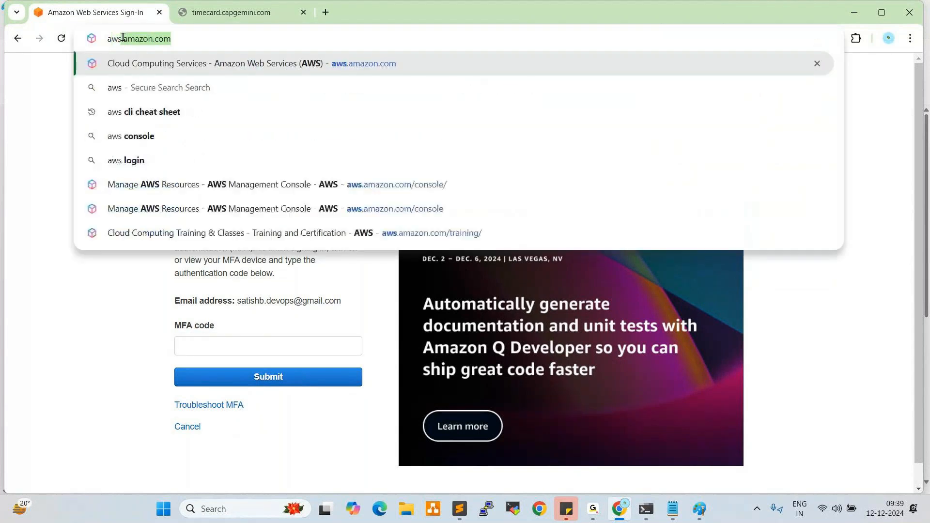
pyautogui.press('Return')
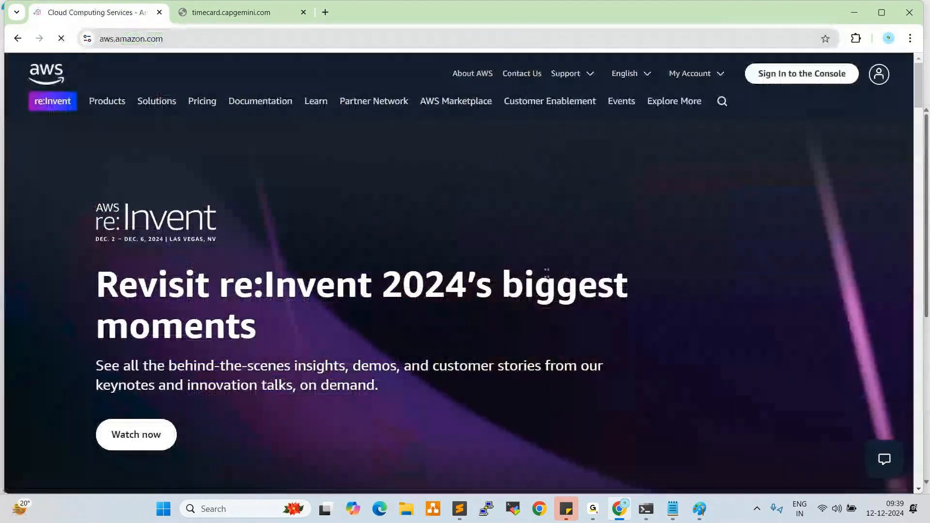
pyautogui.click(837, 74)
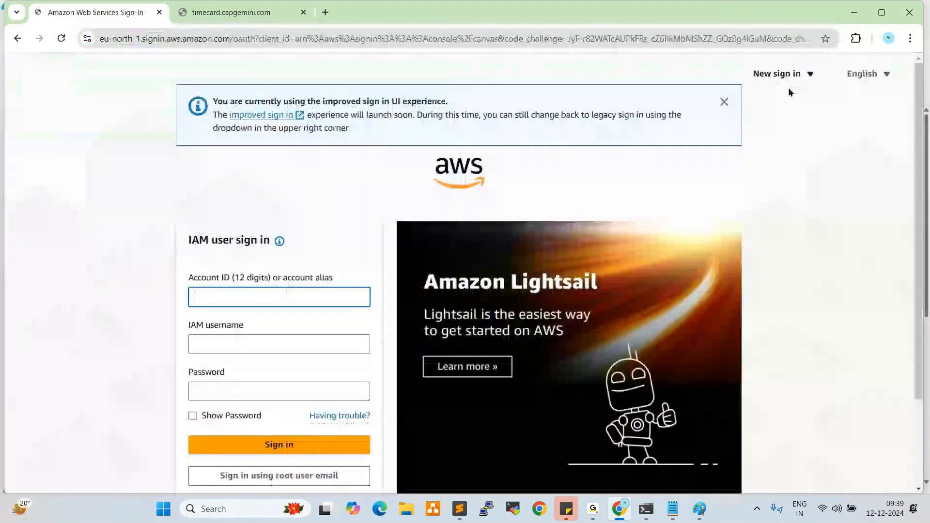
pyautogui.scroll(-3, 280, 436)
# - Sign in with the root user email and saved password, then submit the MFA code
pyautogui.click(276, 373)
pyautogui.click(284, 395)
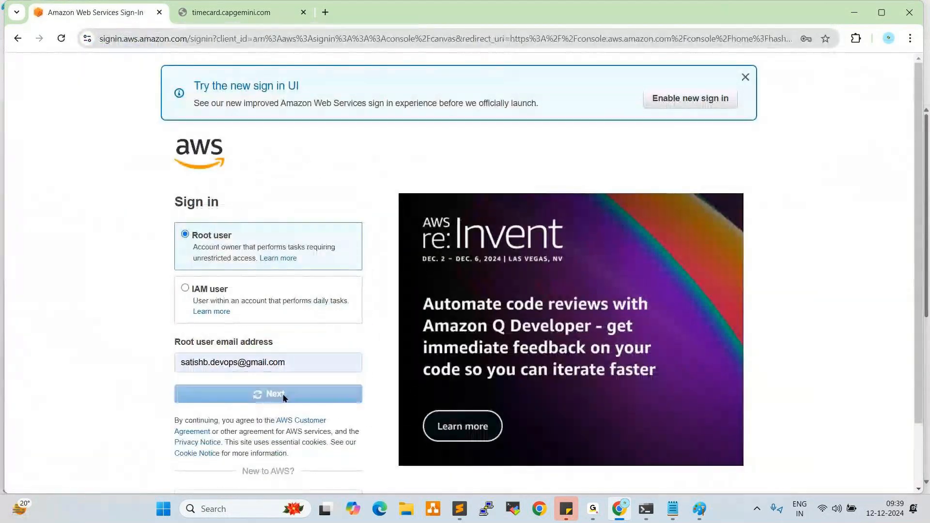
pyautogui.click(284, 305)
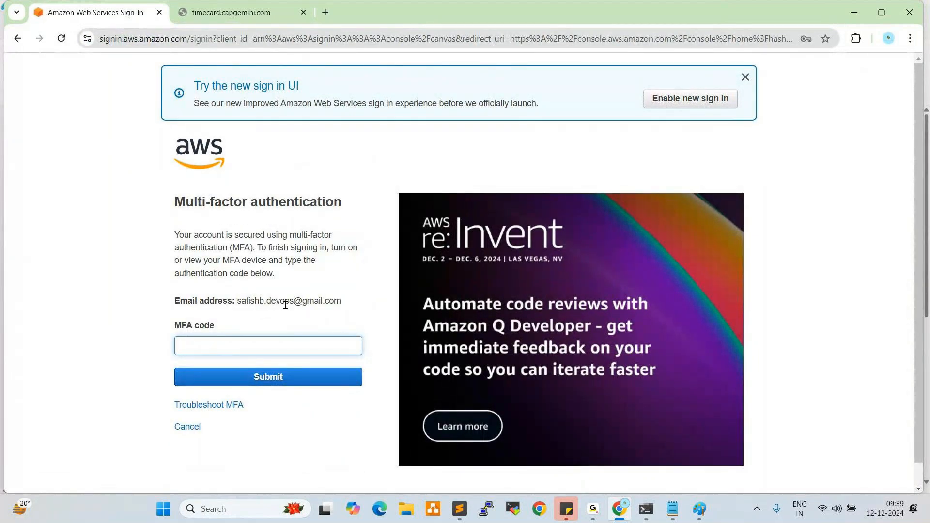
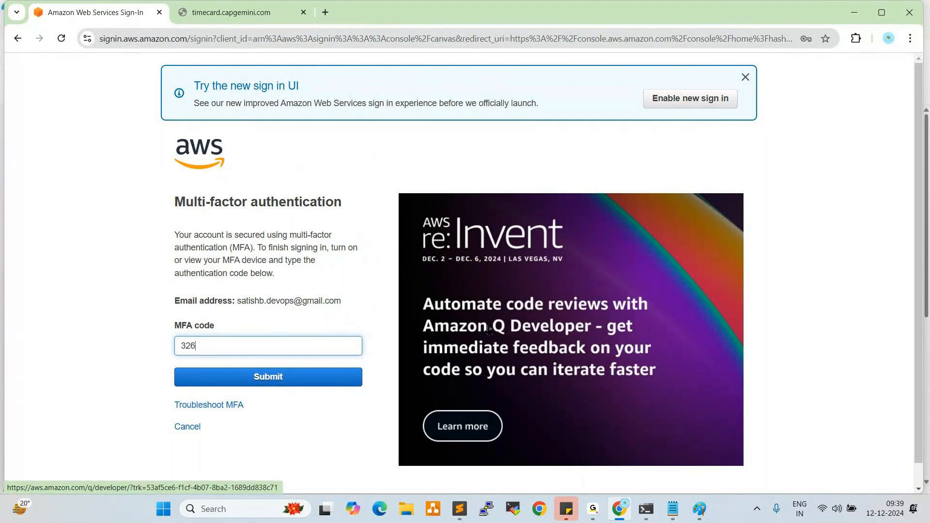
pyautogui.press('Return')
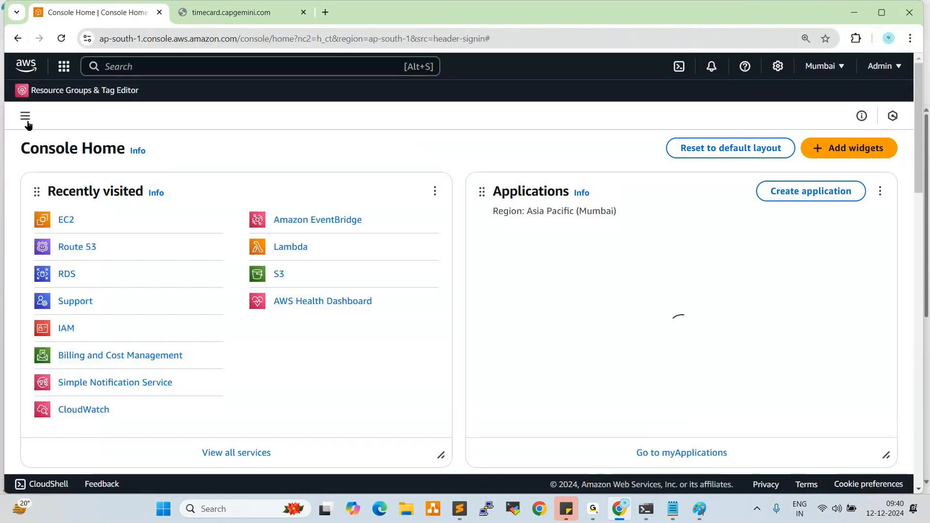
# - Browse the all-services list from the navigation panel, then search the console for 'rds'
pyautogui.click(25, 114)
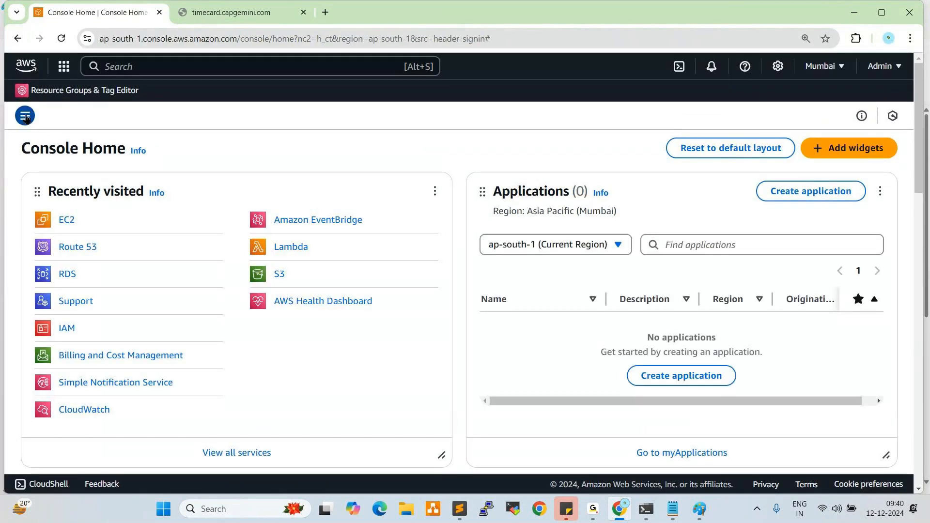
pyautogui.click(63, 66)
pyautogui.scroll(-3, 189, 256)
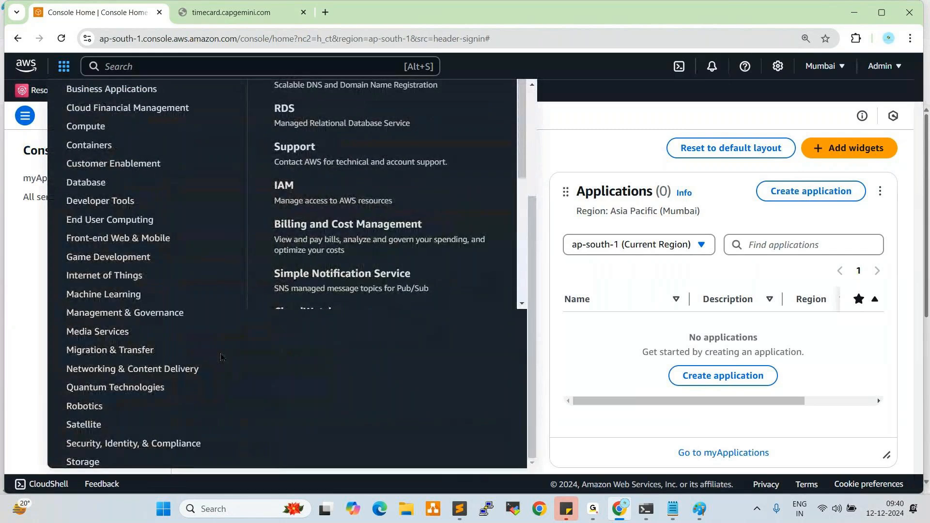
pyautogui.scroll(1, 220, 357)
pyautogui.scroll(1, 92, 333)
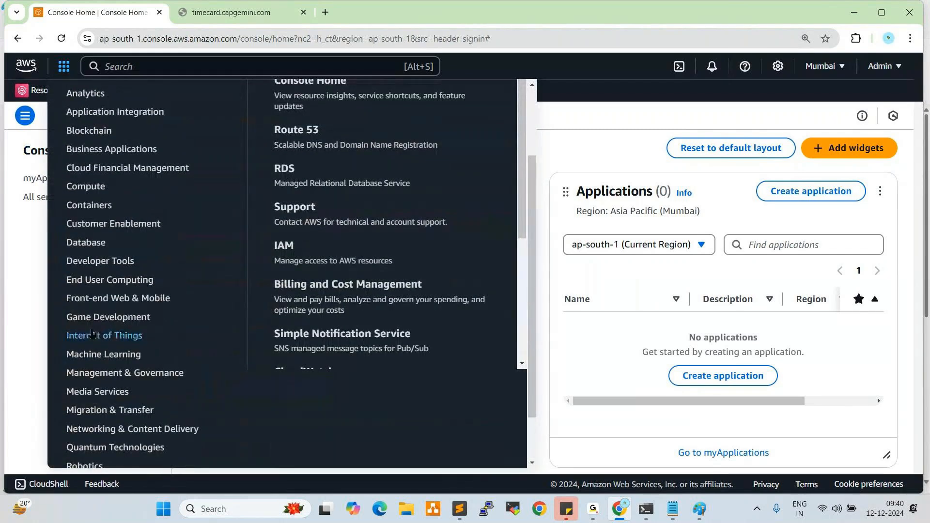
pyautogui.click(238, 68)
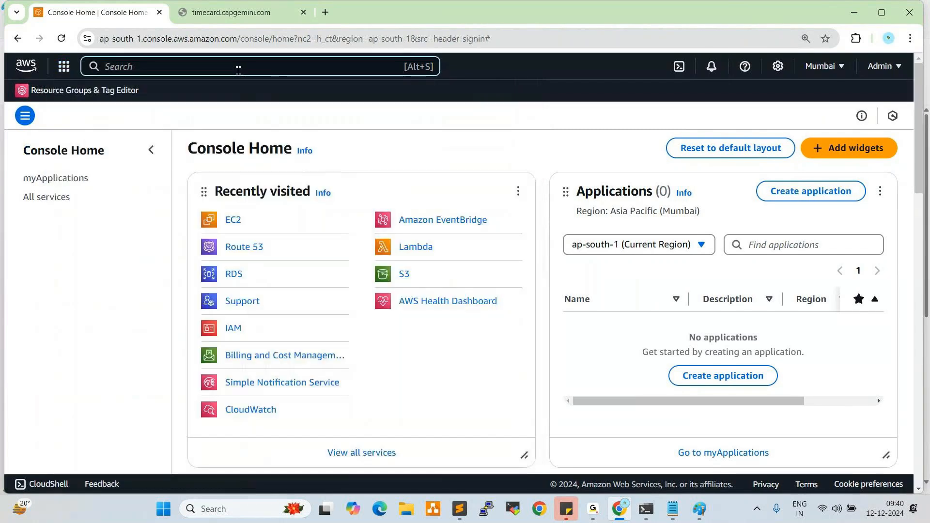
pyautogui.write('r')
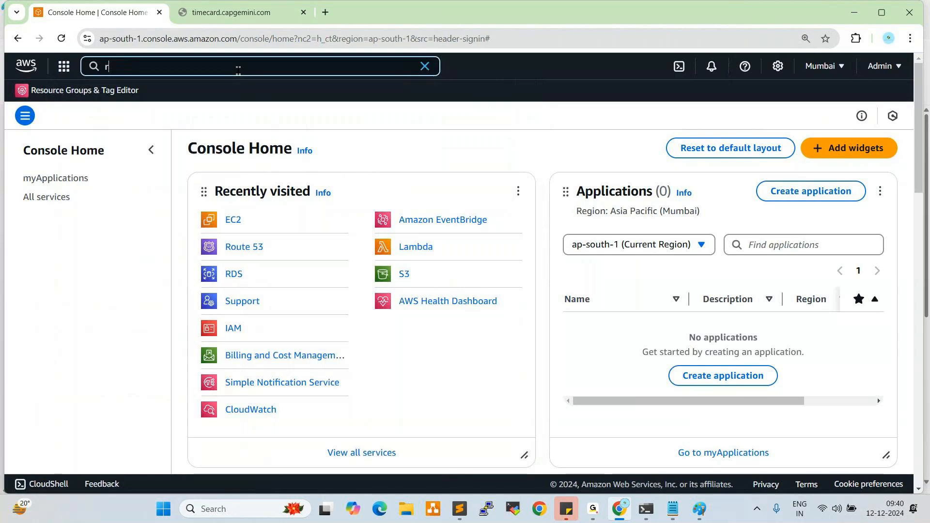
pyautogui.write('d')
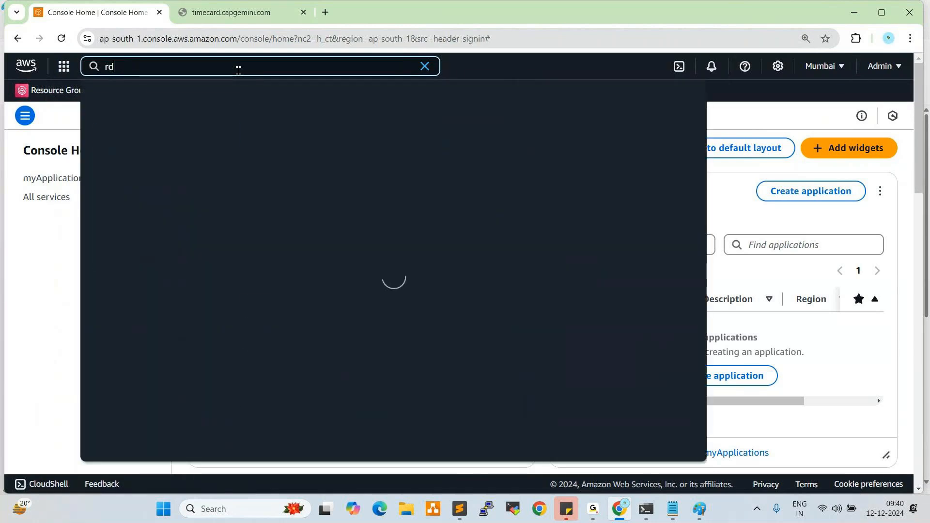
pyautogui.write('s')
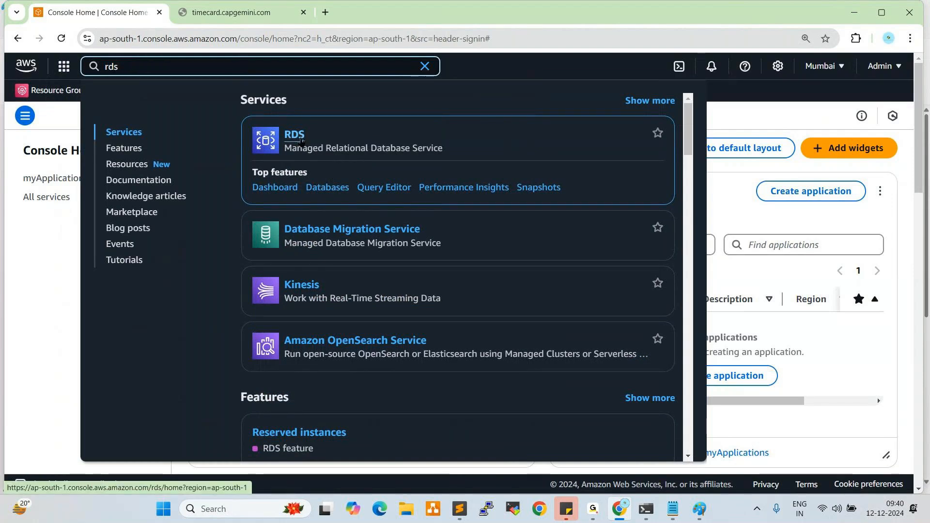
# - Open RDS from the search results and go to its Databases list
pyautogui.click(300, 141)
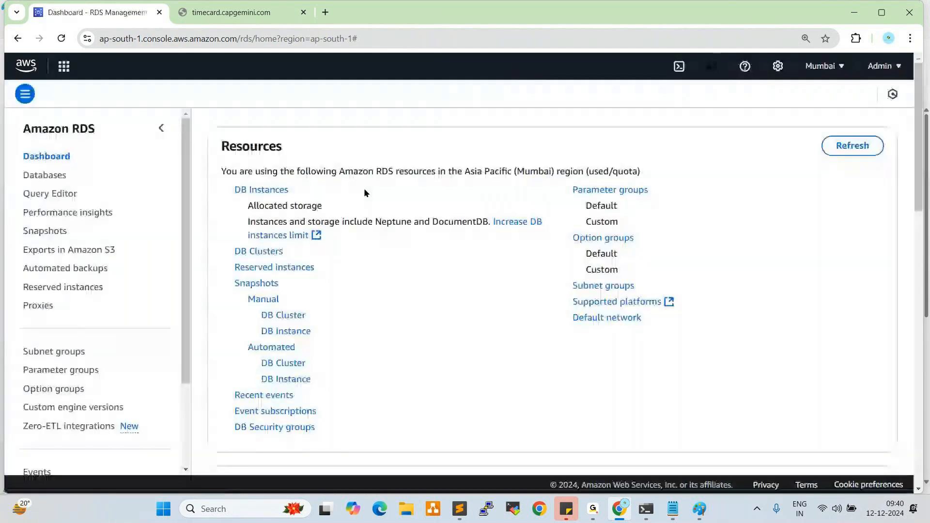
pyautogui.click(51, 198)
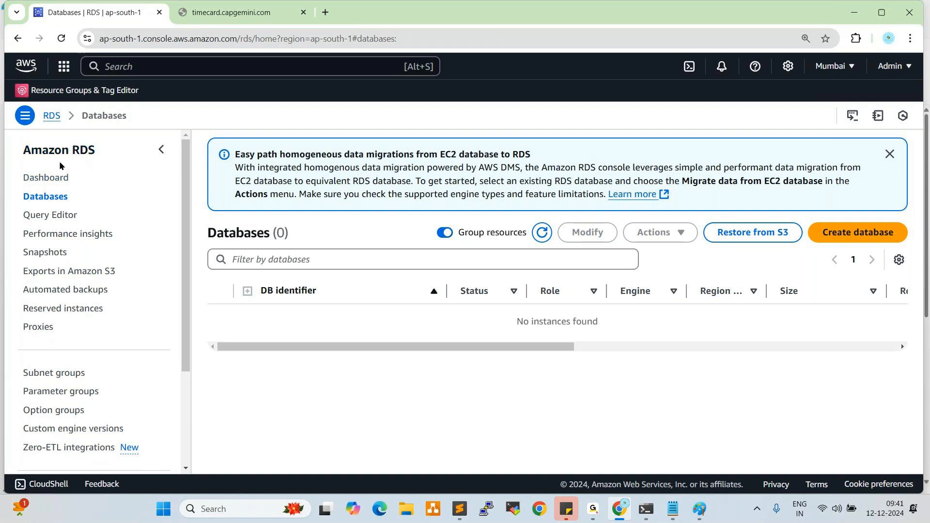
# - Review the engine options on the RDS Create database form, then search the console for 'route'
pyautogui.click(852, 243)
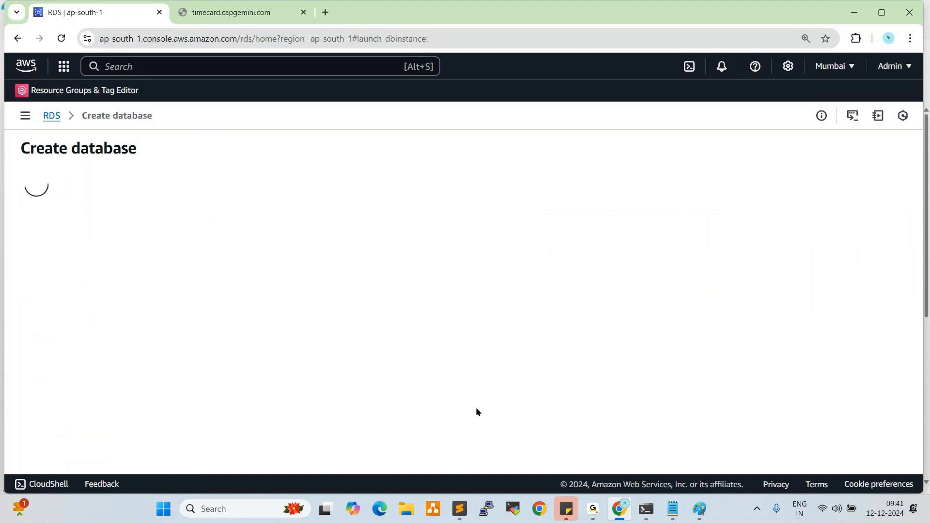
pyautogui.scroll(-4, 508, 363)
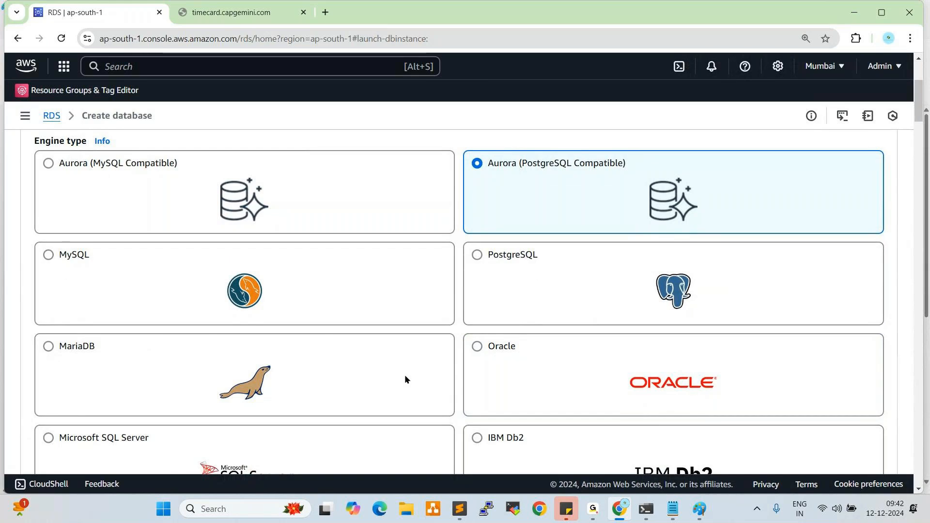
pyautogui.scroll(-3, 208, 387)
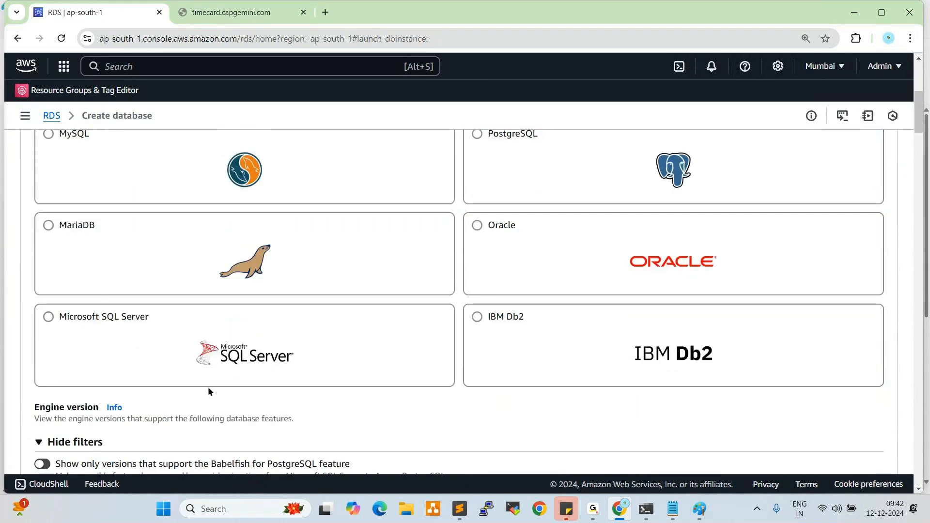
pyautogui.scroll(3, 207, 386)
pyautogui.scroll(1, 167, 388)
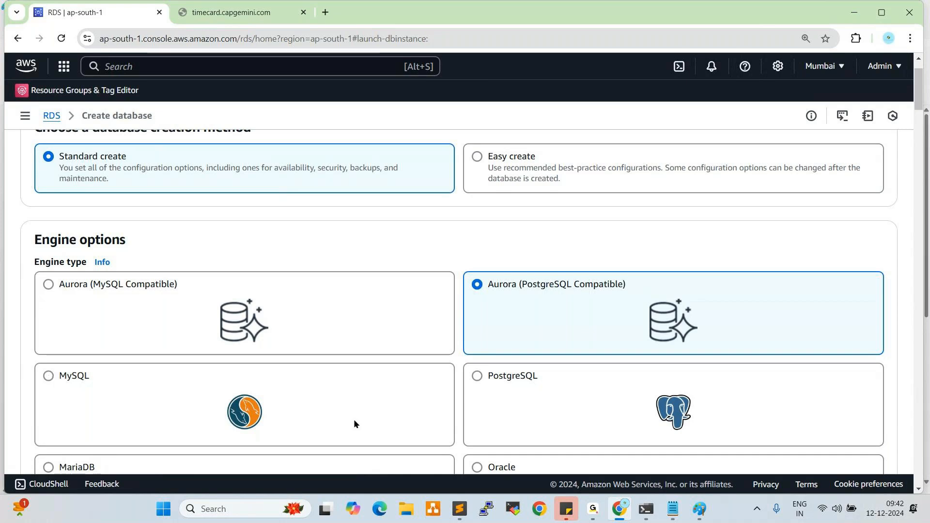
pyautogui.scroll(1, 354, 421)
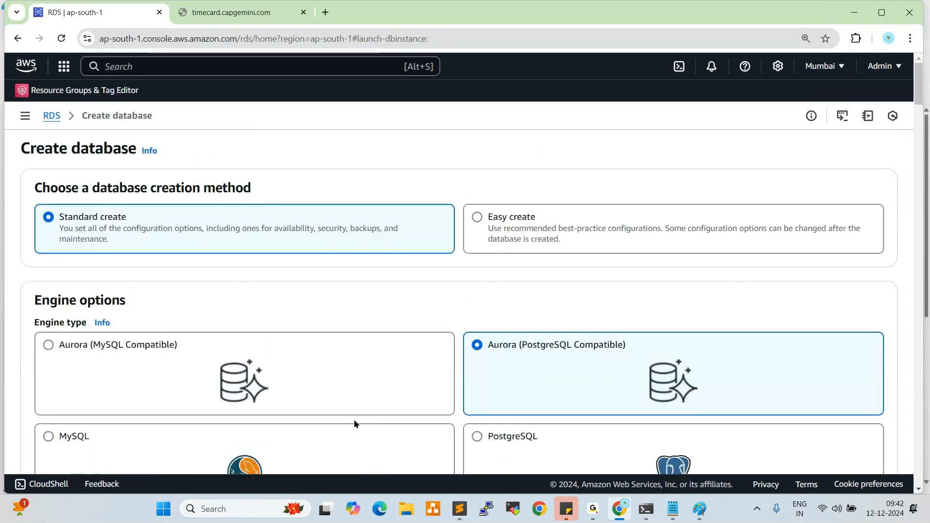
pyautogui.scroll(-7, 354, 423)
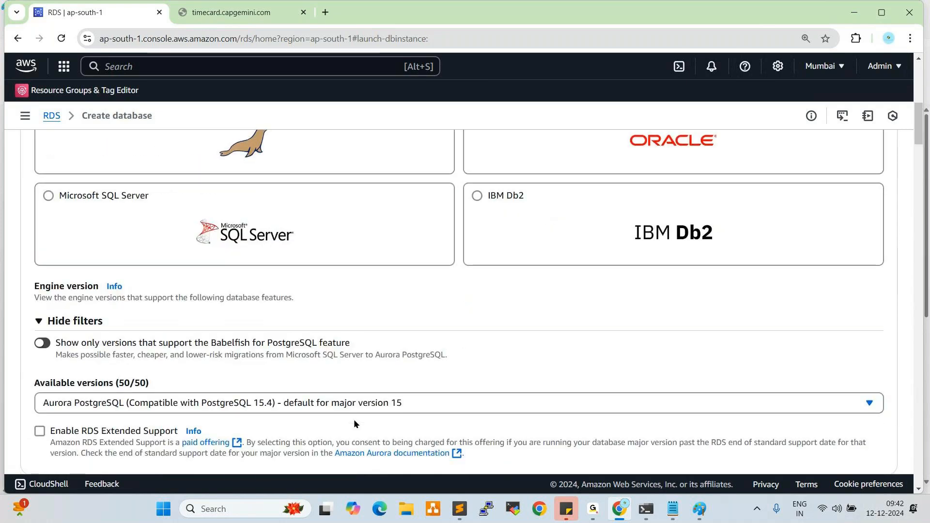
pyautogui.scroll(7, 354, 421)
pyautogui.click(167, 66)
pyautogui.write('route')
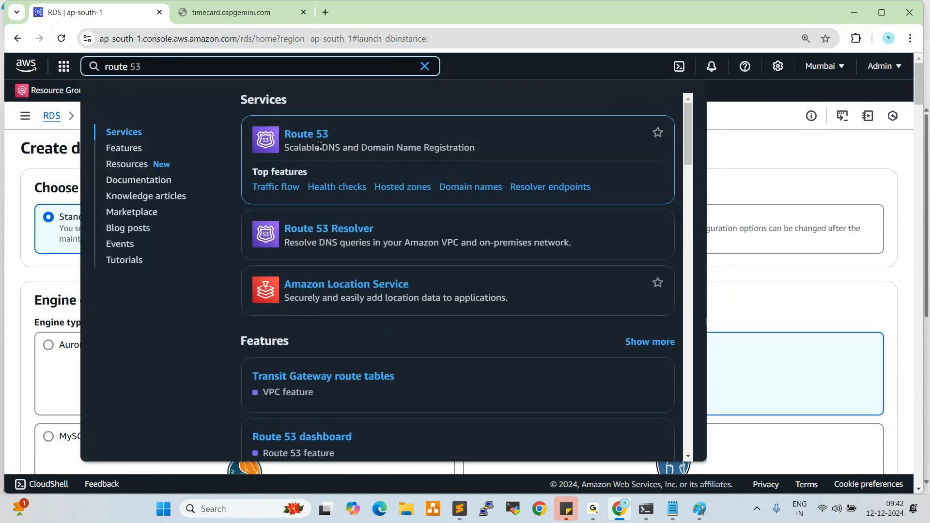
# - Open Route 53 from the search results and go to Registered domains under Domains
pyautogui.click(314, 135)
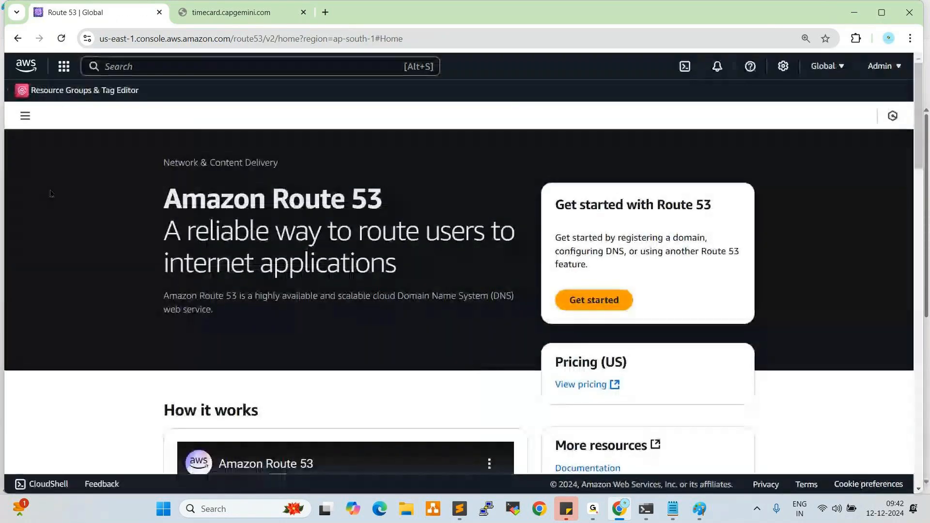
pyautogui.click(25, 116)
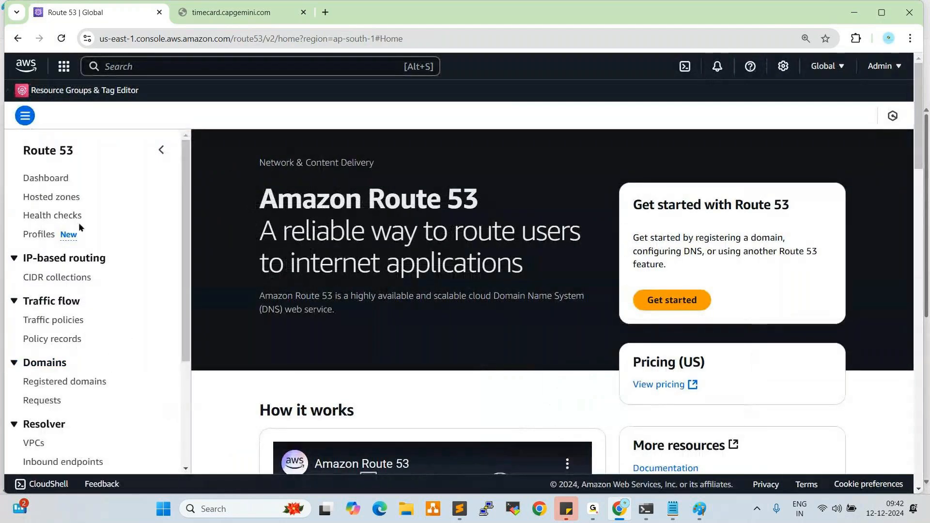
pyautogui.click(75, 384)
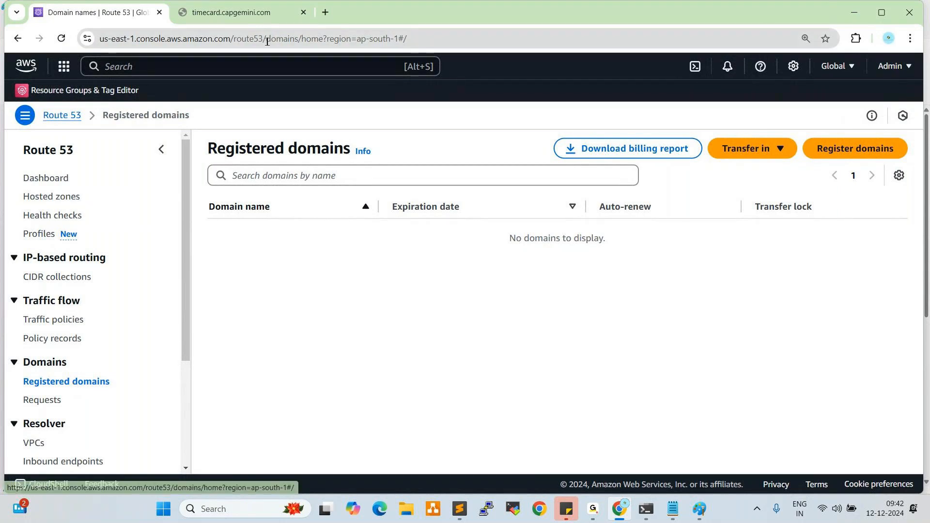
# - Open harshatrainings.com in a new browser tab
pyautogui.click(325, 12)
pyautogui.write('harshatrainings.com')
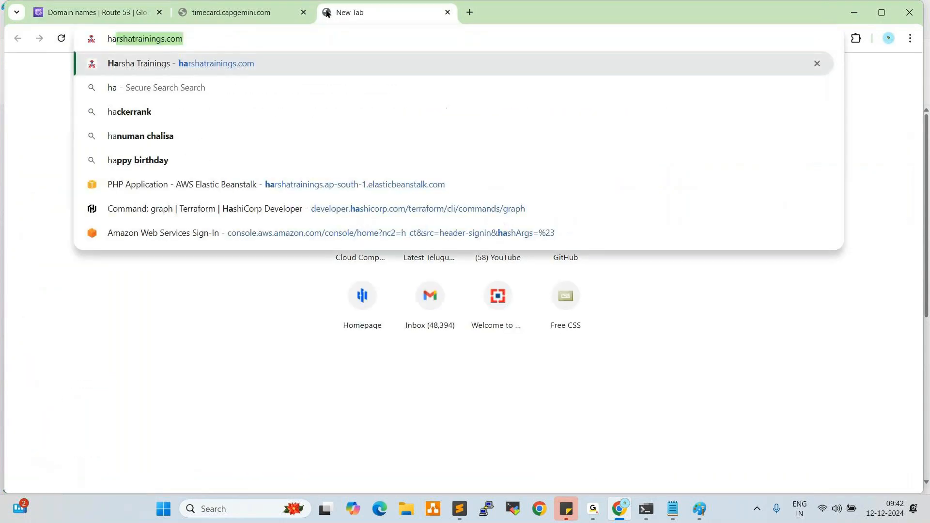
pyautogui.press('Return')
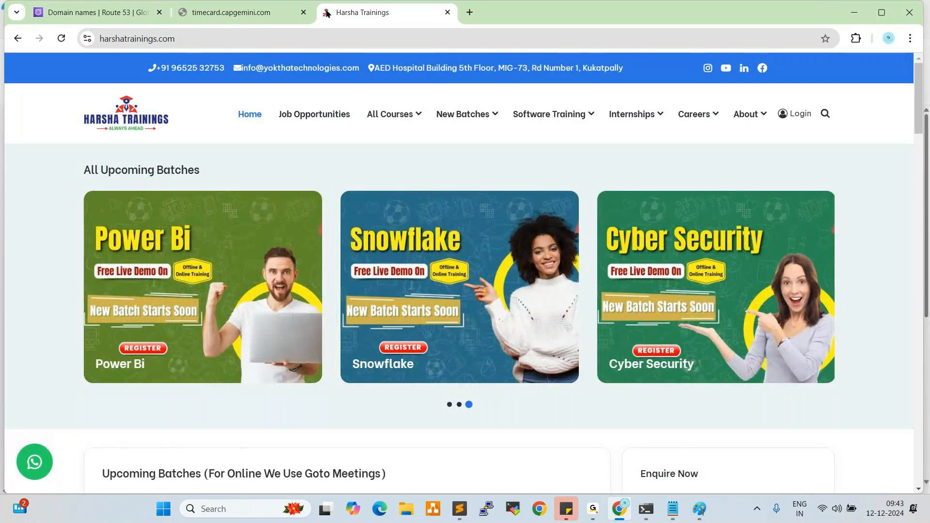
# - Search the web for 'godaddy' in another new tab, then return to the Route 53 tab
pyautogui.click(469, 13)
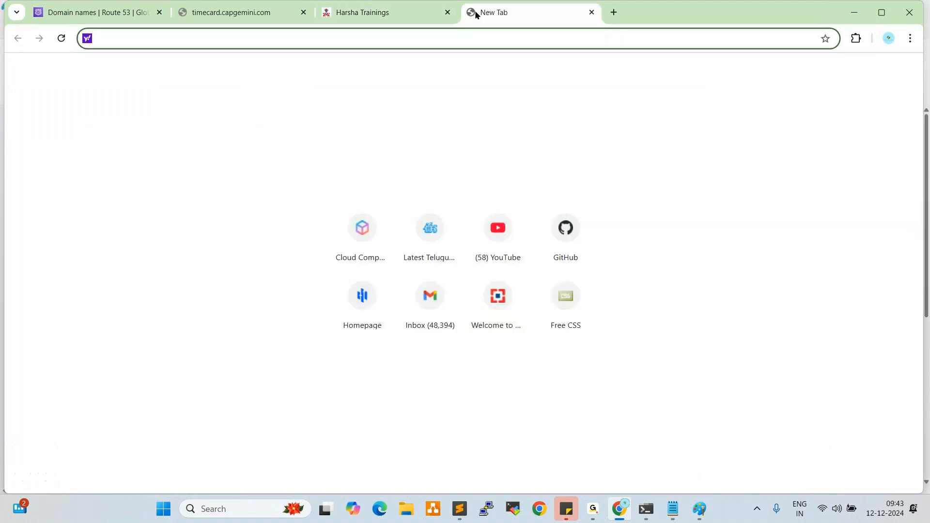
pyautogui.write('goda')
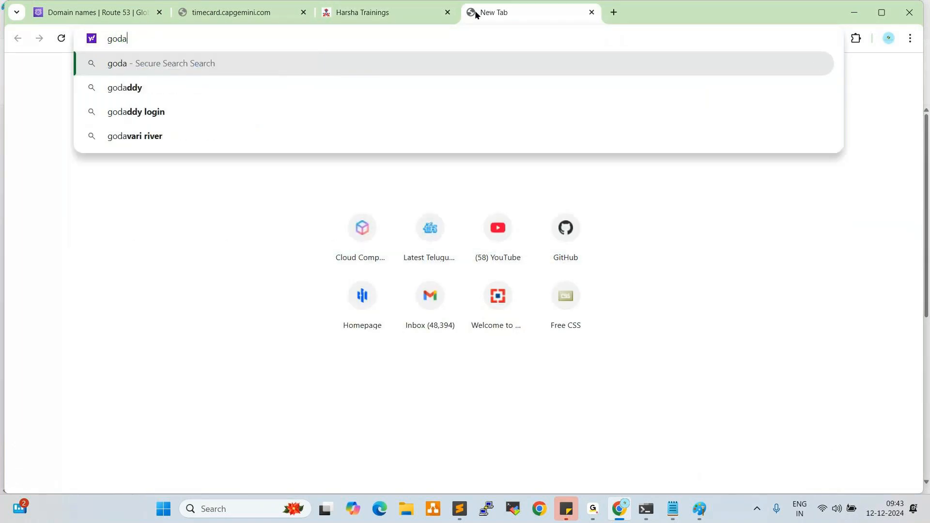
pyautogui.click(180, 88)
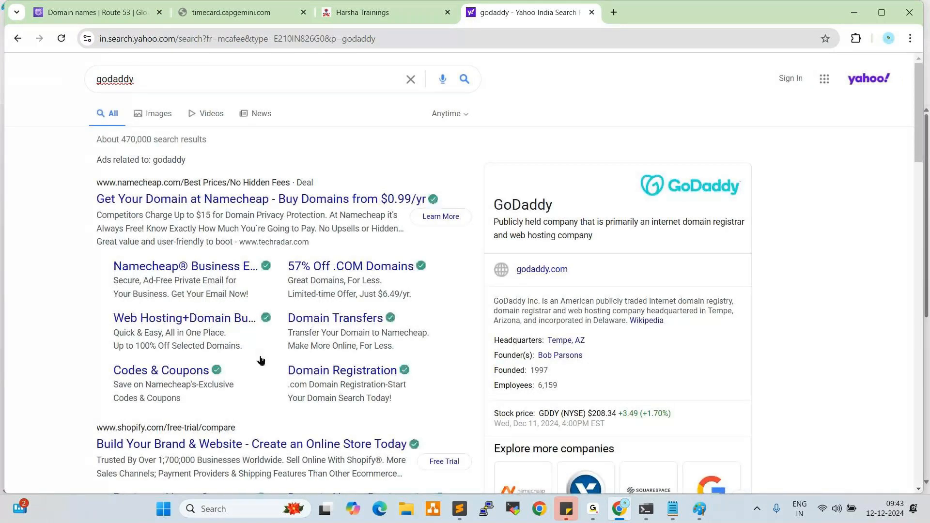
pyautogui.scroll(-5, 261, 360)
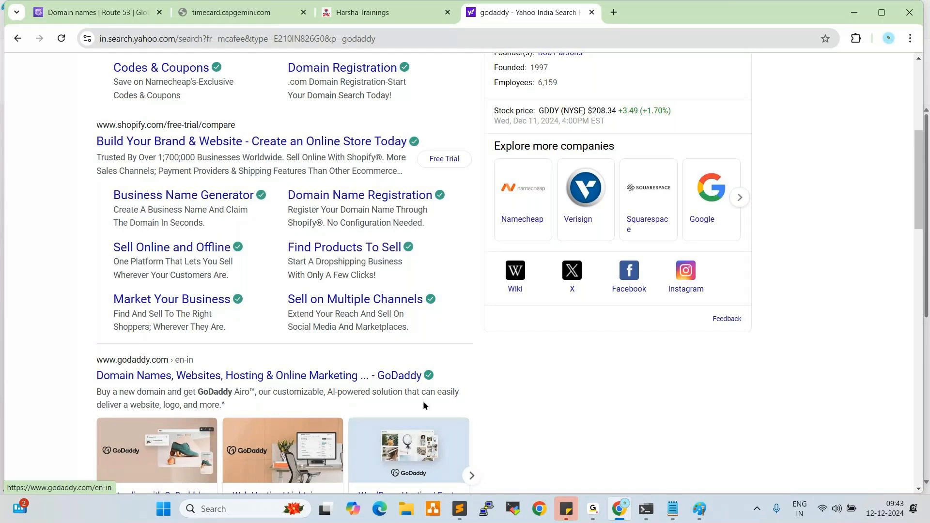
pyautogui.scroll(3, 643, 424)
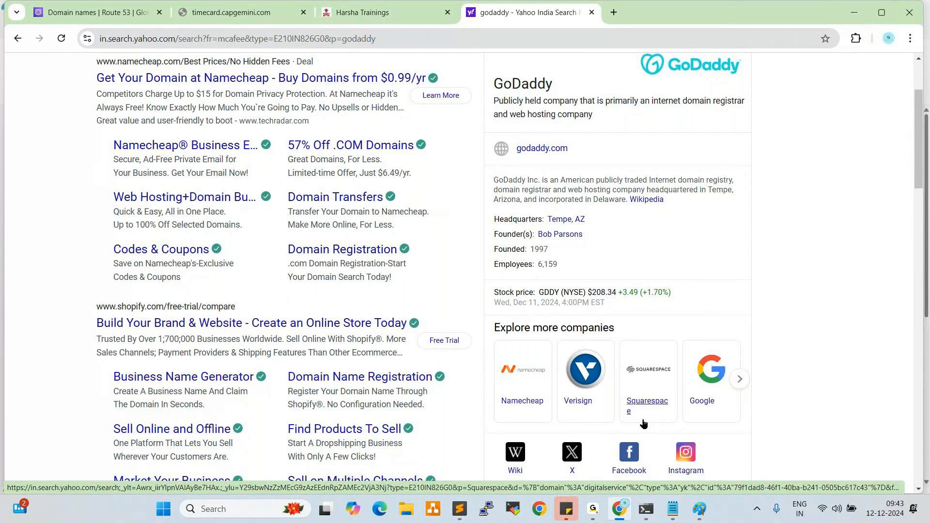
pyautogui.click(85, 12)
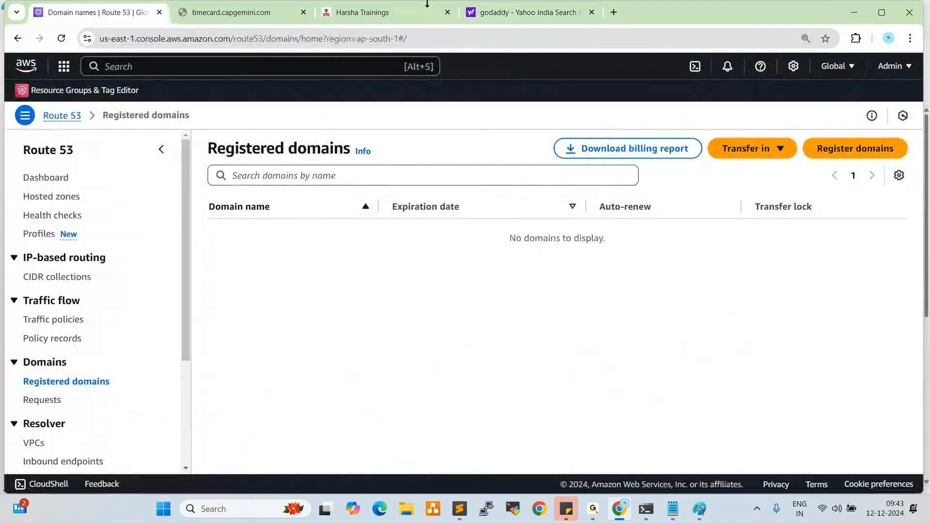
# - Close the godaddy, Harsha Trainings and timecard tabs, keeping only the Route 53 tab
pyautogui.moveTo(647, 509)
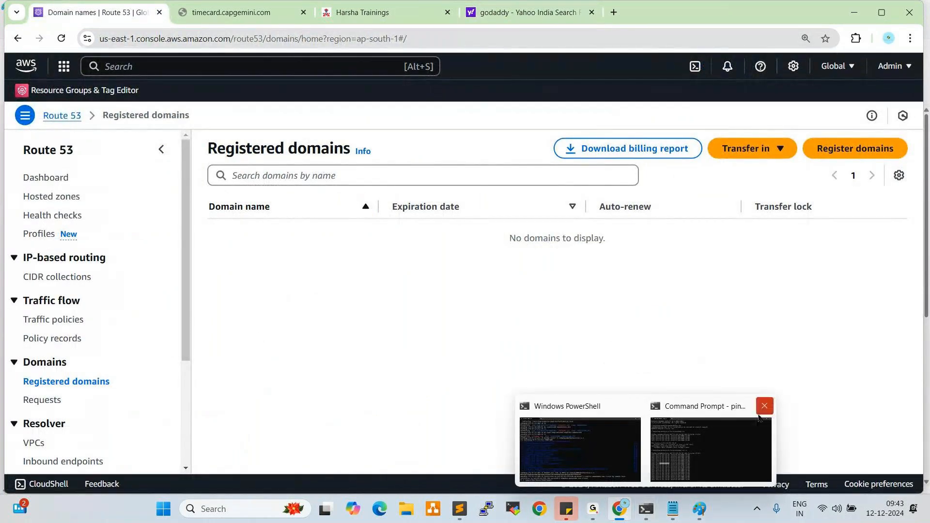
pyautogui.moveTo(763, 412)
pyautogui.moveTo(630, 409)
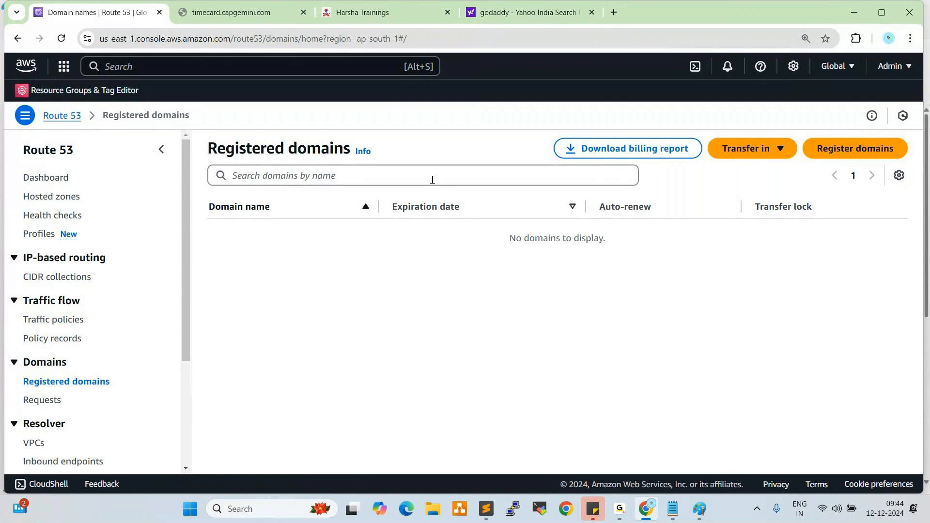
pyautogui.click(591, 12)
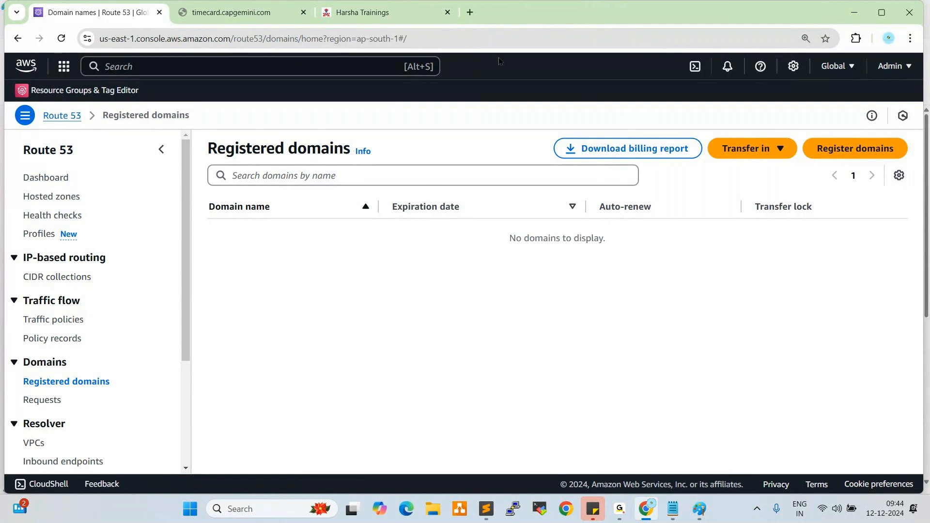
pyautogui.click(448, 12)
pyautogui.click(303, 12)
# - Search the console for security services and open 'Security groups – EC2 feature'
pyautogui.click(195, 67)
pyautogui.write('secut')
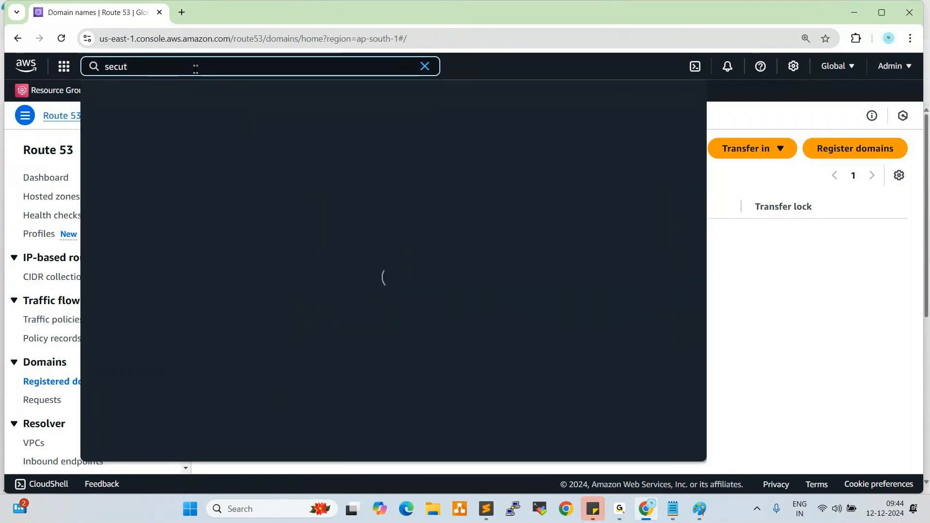
pyautogui.press('BackSpace')
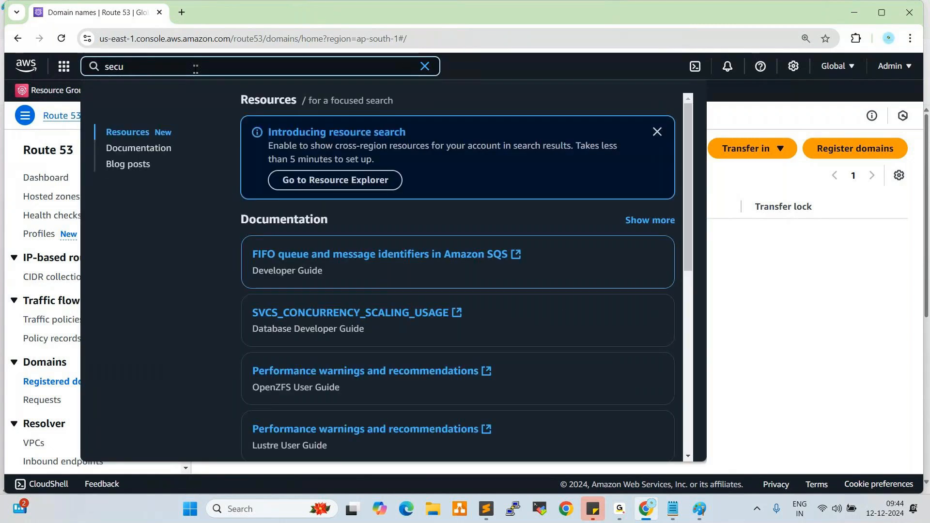
pyautogui.write('rITYLAKE')
pyautogui.scroll(-3, 250, 293)
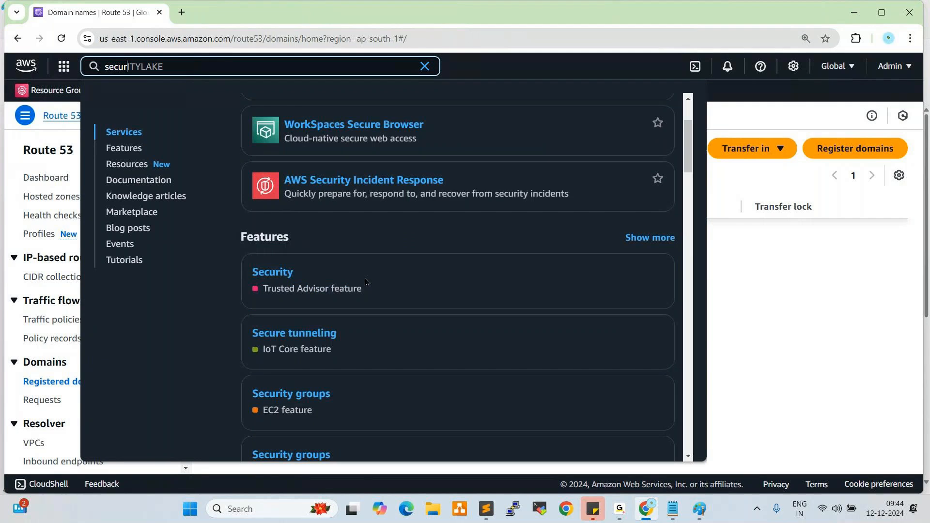
pyautogui.click(303, 395)
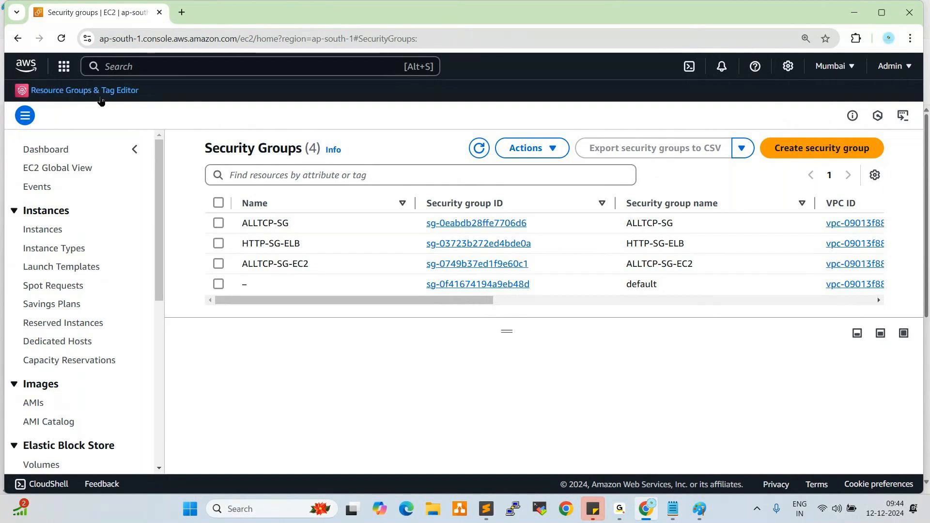
# - Search the console for 'keypa' to list the EC2 Key pairs feature
pyautogui.moveTo(210, 148); pyautogui.dragTo(296, 149)
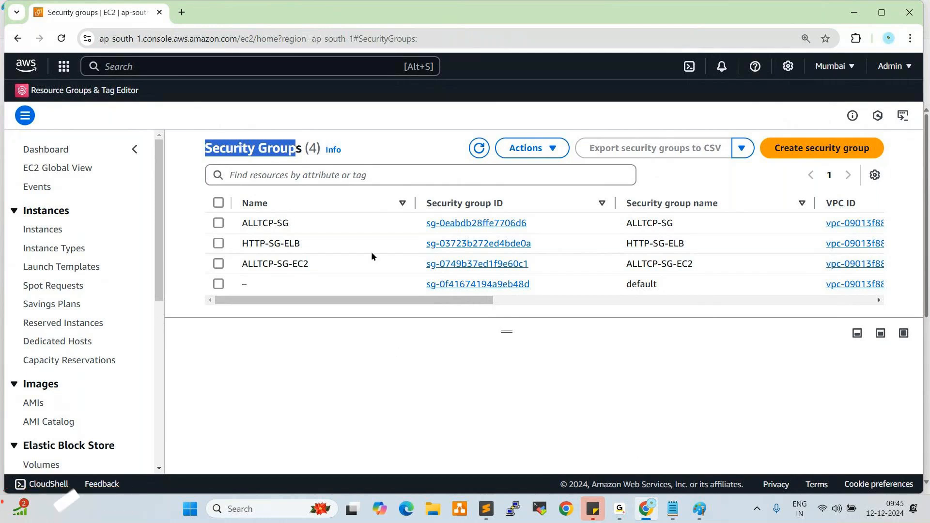
pyautogui.click(223, 66)
pyautogui.write('keypa')
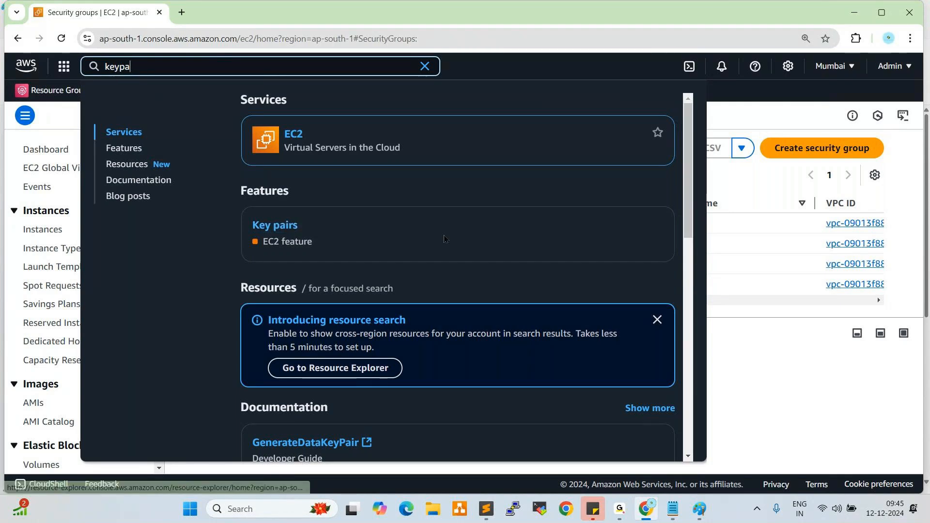
# - Close the 'keypa' search results and scroll the EC2 navigation pane down and back up
pyautogui.click(765, 349)
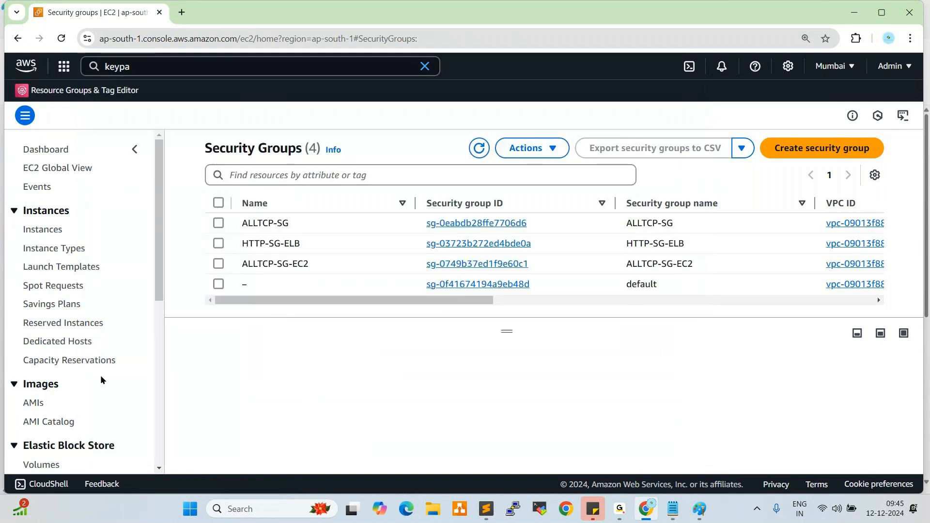
pyautogui.scroll(-5, 101, 379)
pyautogui.scroll(-1, 101, 379)
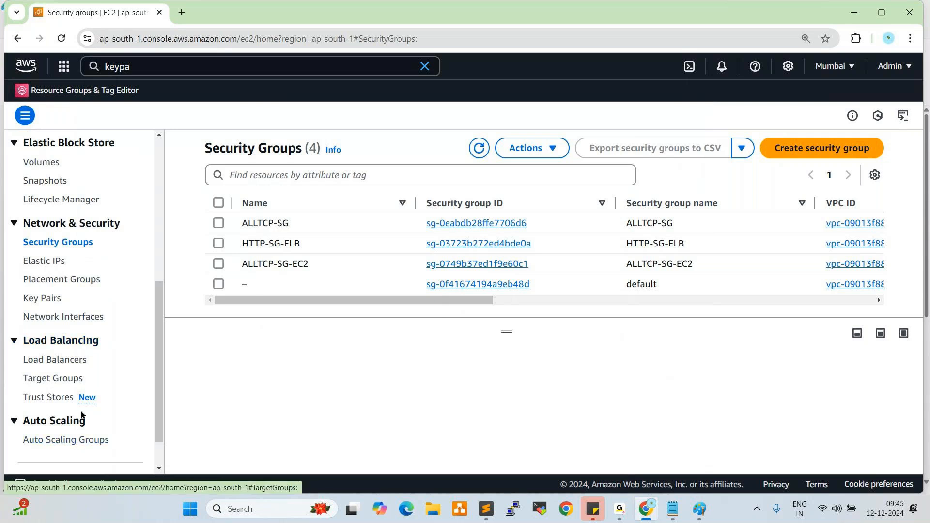
pyautogui.scroll(3, 89, 362)
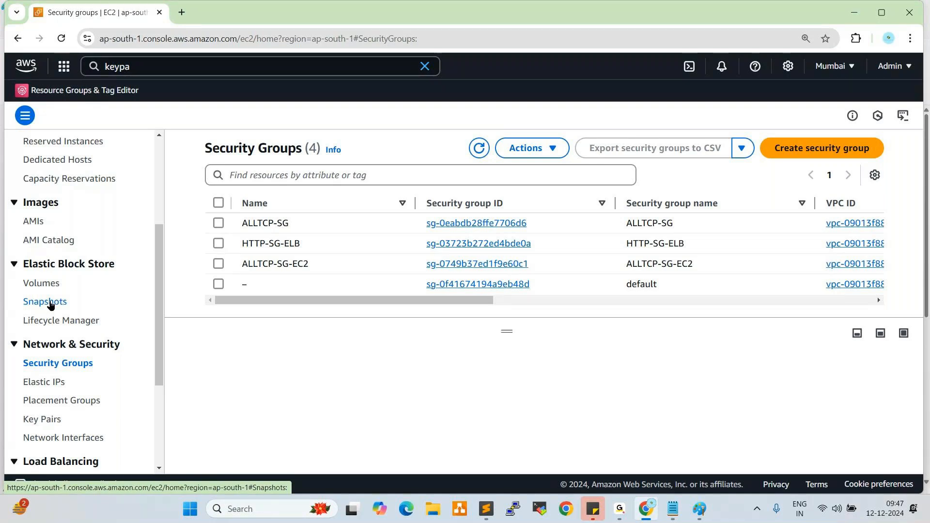
# - Browse the Compute category in the all-services menu twice, closing it each time
pyautogui.scroll(4, 122, 294)
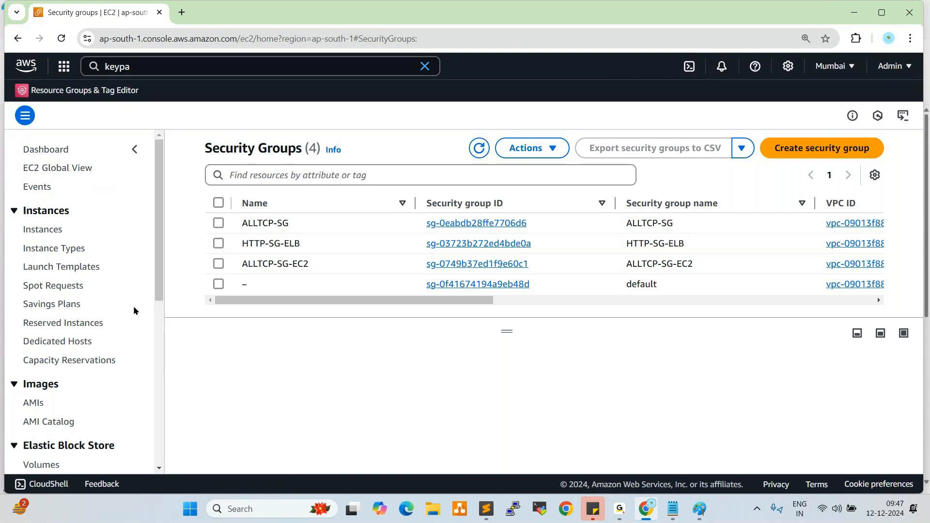
pyautogui.click(60, 70)
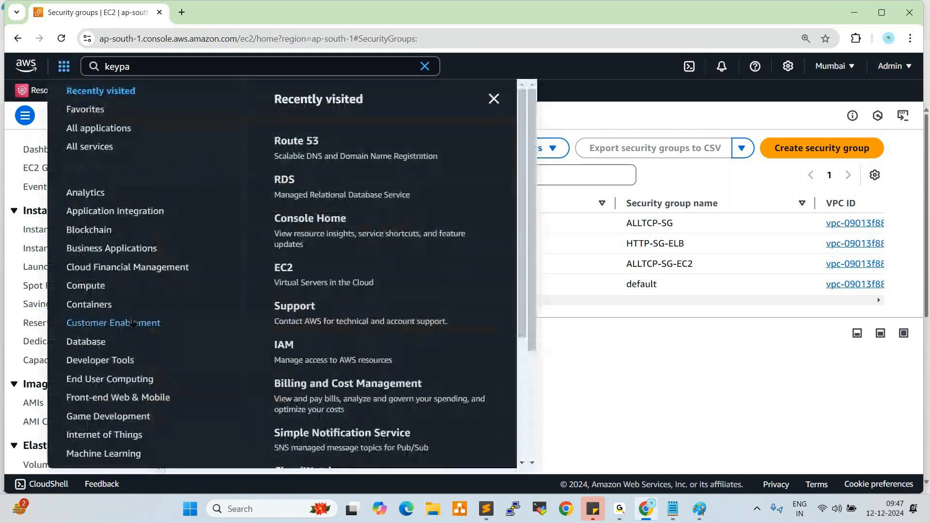
pyautogui.click(91, 293)
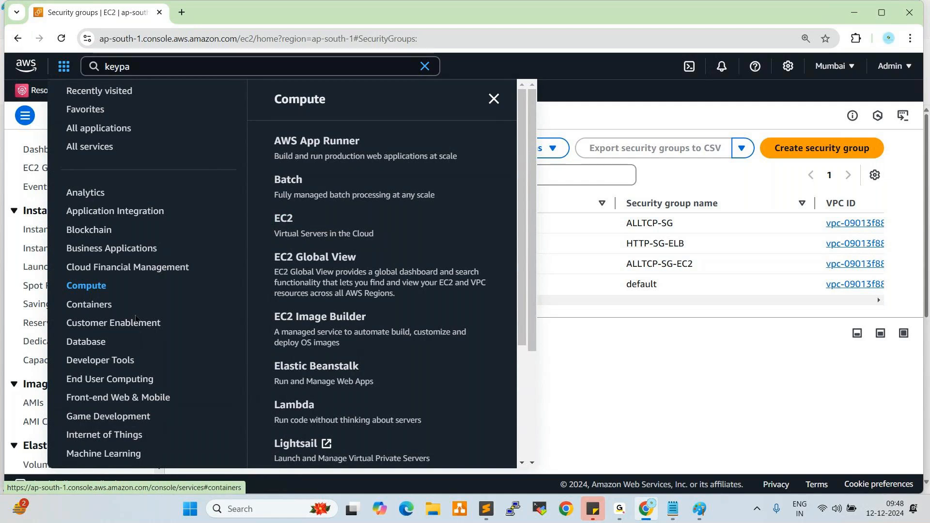
pyautogui.click(635, 380)
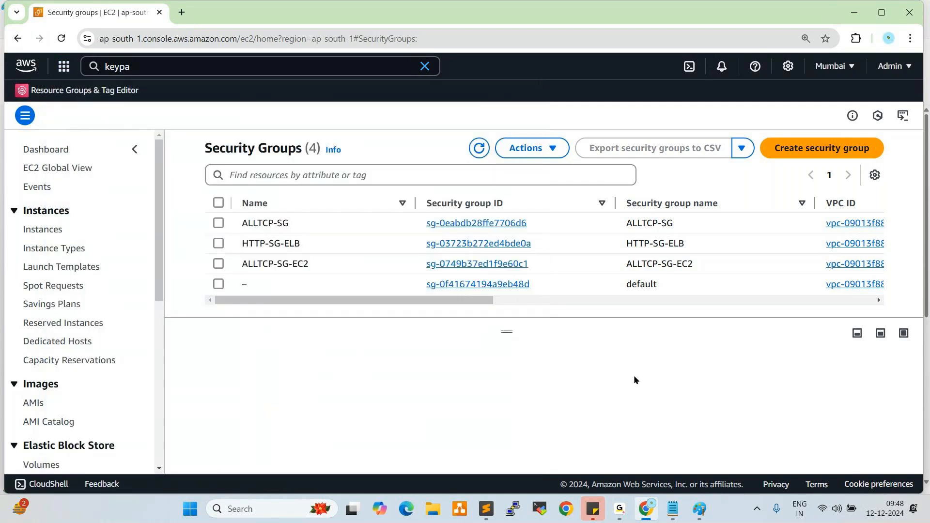
pyautogui.click(64, 66)
pyautogui.click(88, 288)
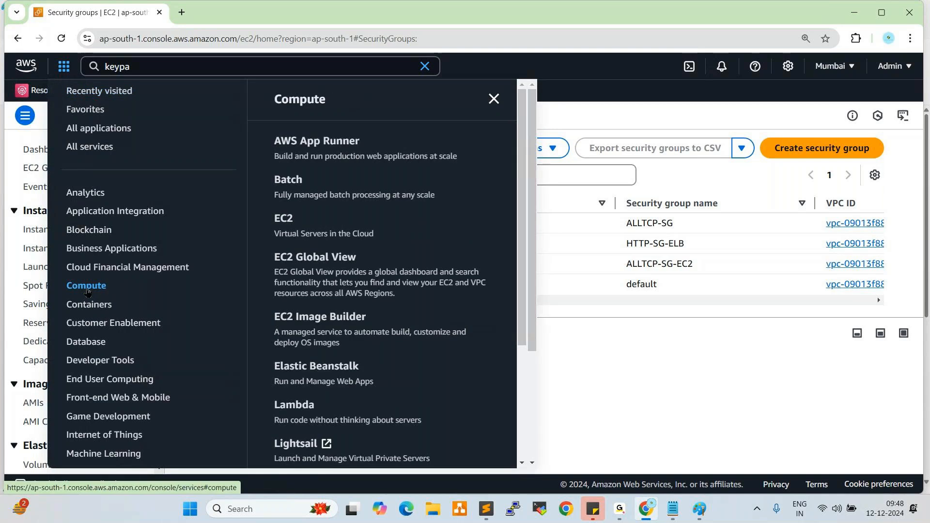
pyautogui.click(664, 367)
# - Look through the AWS region list, then open the Admin account menu
pyautogui.click(833, 66)
pyautogui.scroll(-3, 833, 230)
pyautogui.click(883, 67)
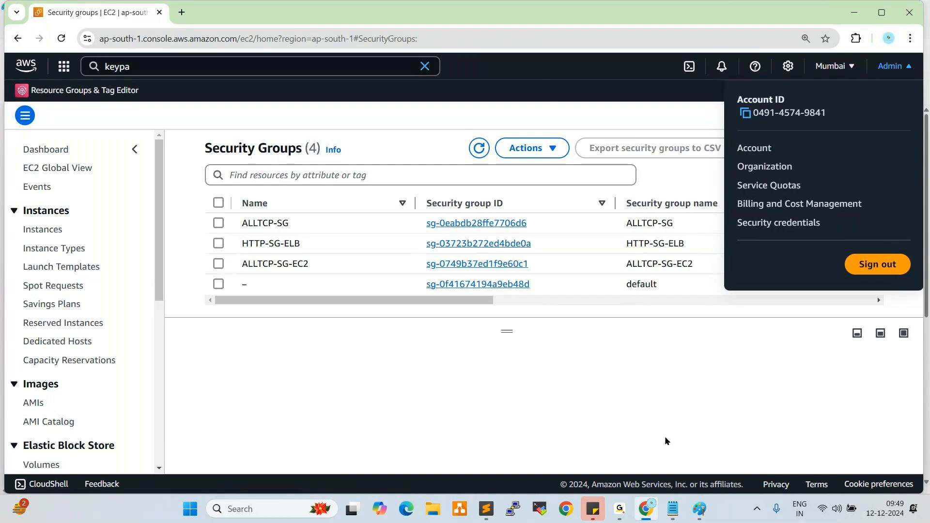
# - Close the Admin account menu and switch to the GoTo meeting window from the taskbar
pyautogui.moveTo(647, 508)
pyautogui.click(655, 472)
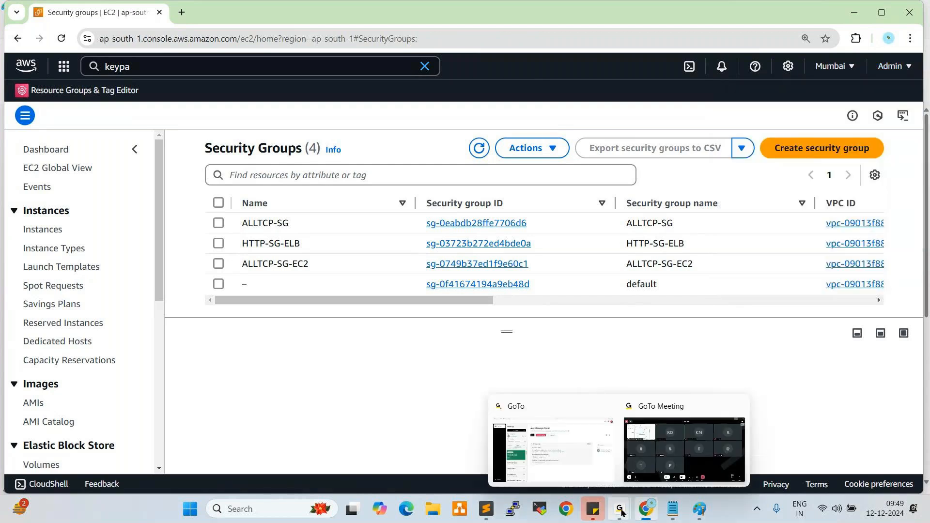
pyautogui.click(647, 453)
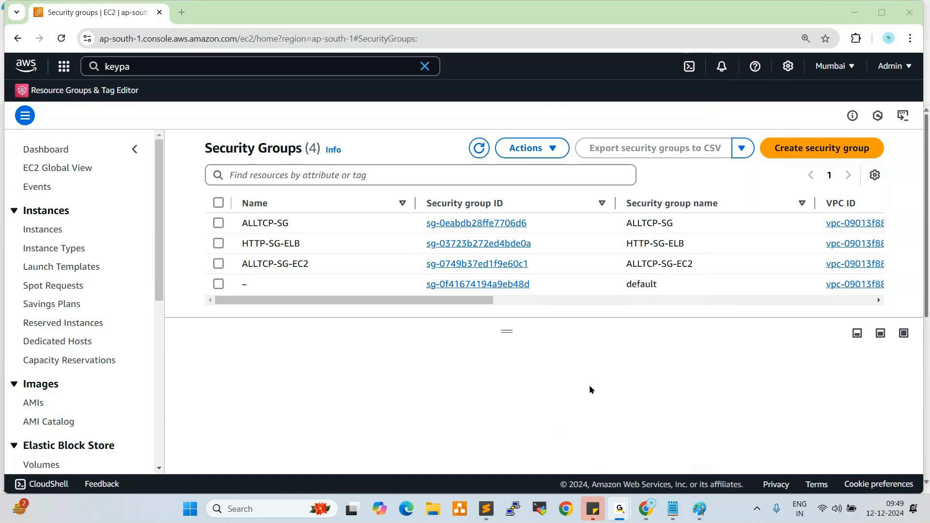